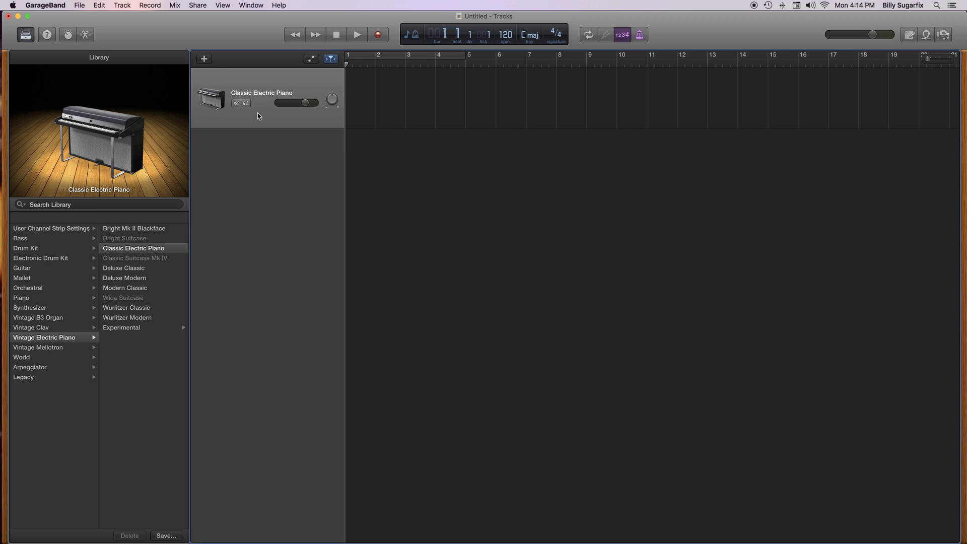
- Show Musical Typing, try a short melody on the Classic Electric Piano and close the window again
click(248, 6)
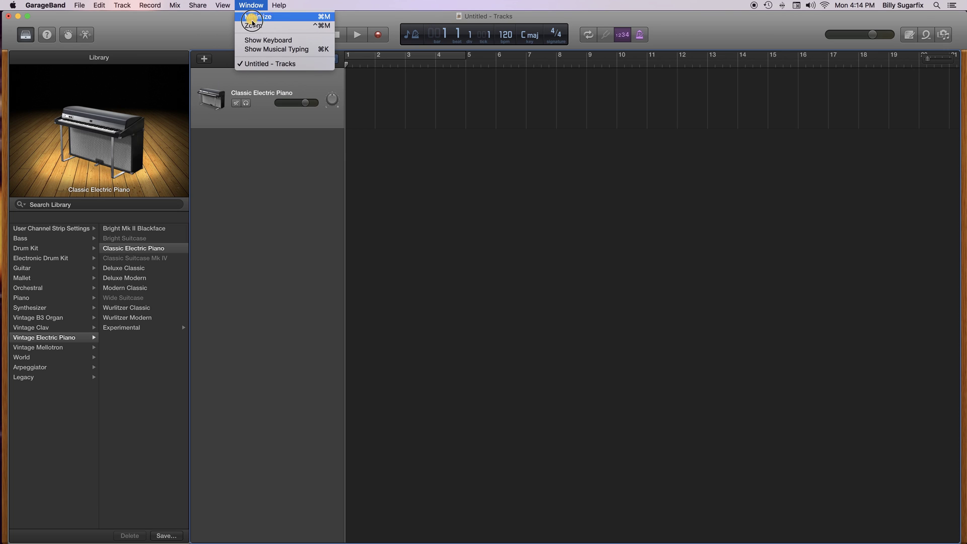
click(252, 49)
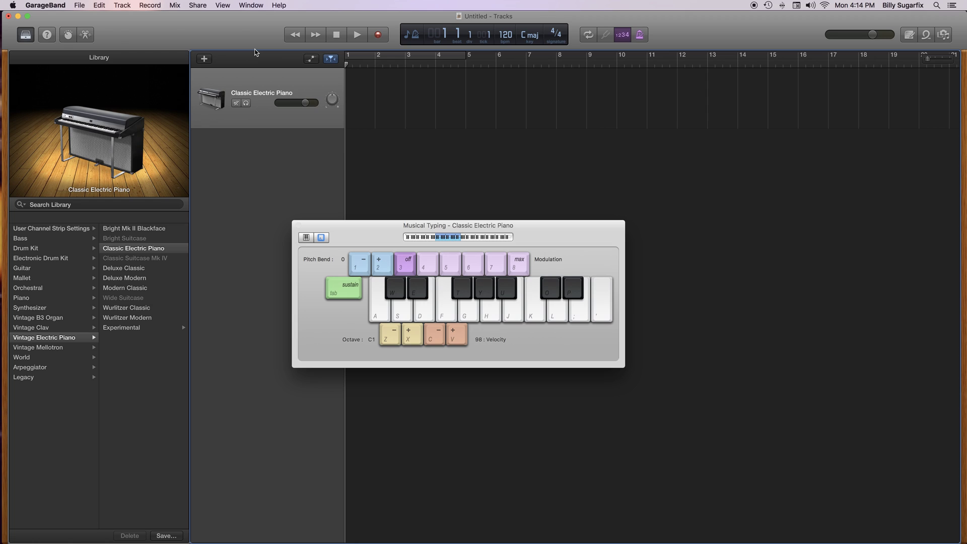
key(a)
key(d)
key(s)
key(f)
key(a)
key(j)
key(d)
key(f)
key(s)
key(a)
click(298, 226)
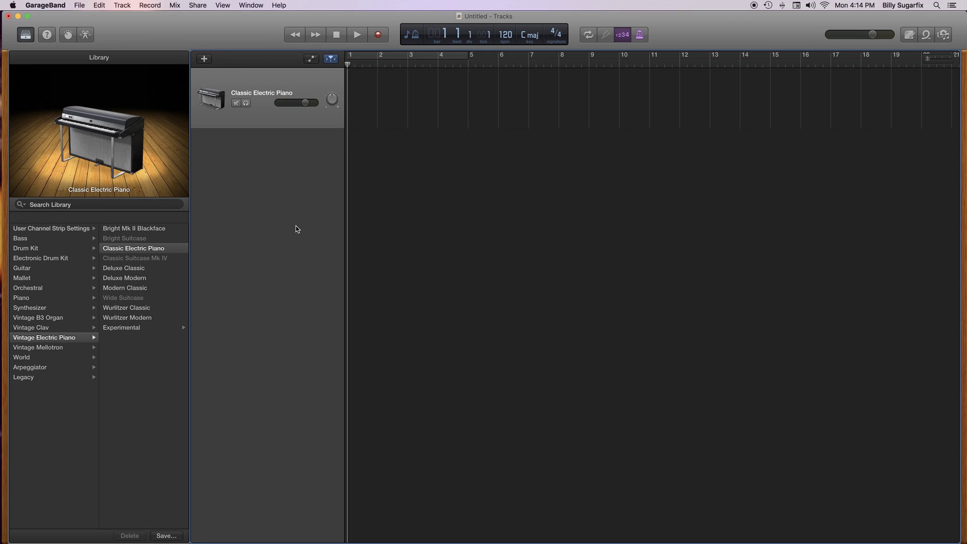
- Show Musical Typing again and rehearse a melody with the notes C, D, E and F on the Classic Electric Piano
key(super+k)
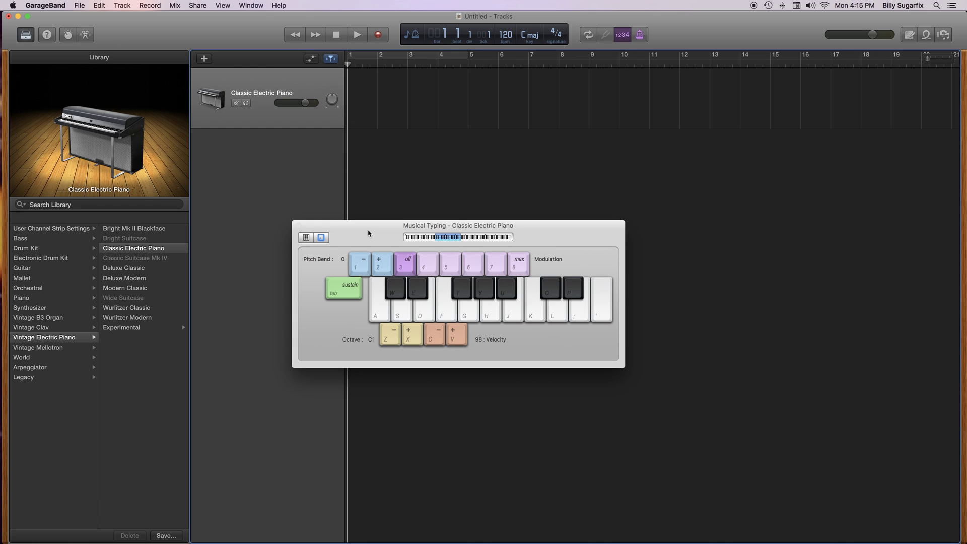
key(a)
key(d)
key(s)
key(f)
key(d)
key(d)
key(s)
key(f)
key(a)
key(d)
key(s)
key(f)
key(a)
- Move the Musical Typing window higher and record a melody of C, D, E and F from bar 1 to bar 4 on the Classic Electric Piano track
drag(565, 226, 561, 179)
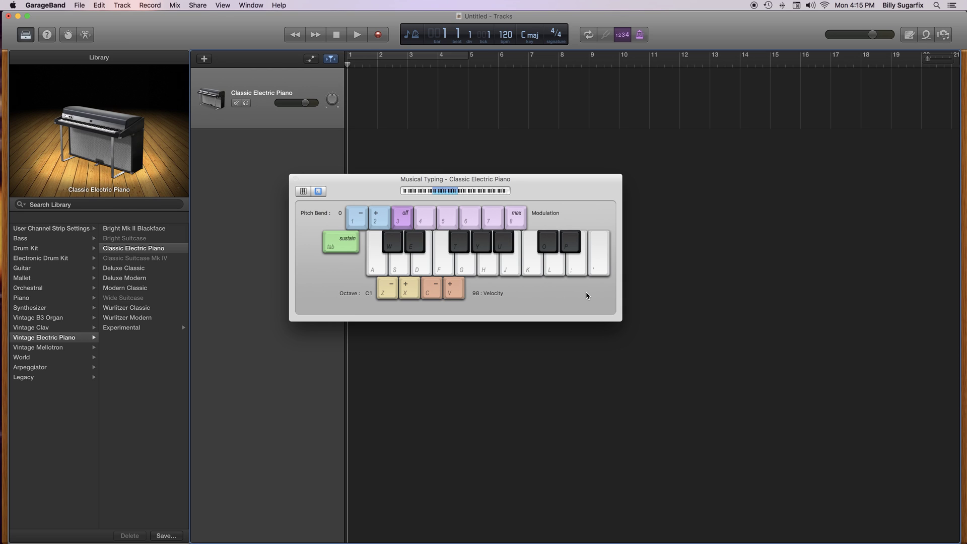
key(a)
click(379, 34)
click(378, 35)
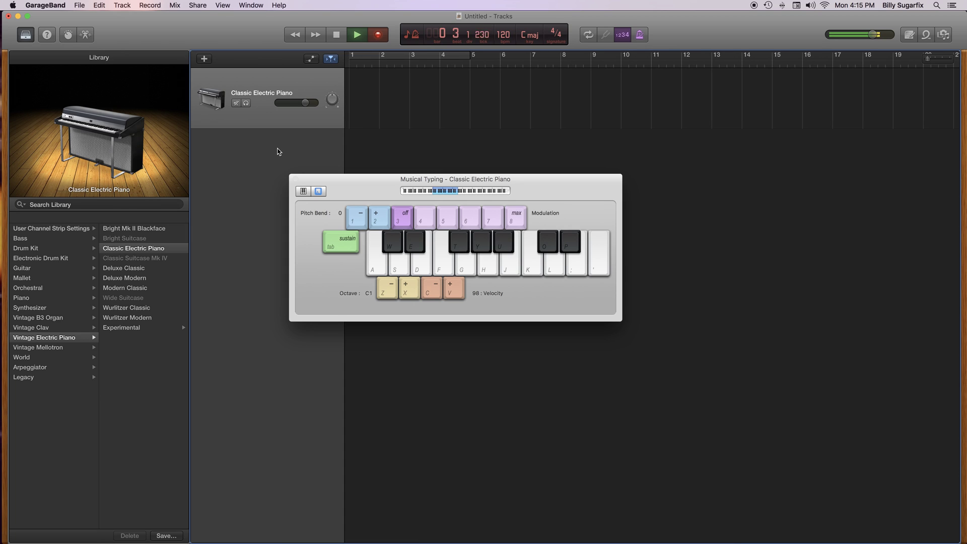
key(a)
key(d)
key(s)
key(f)
key(a)
key(d)
key(d)
key(f)
key(a)
key(d)
key(s)
key(f)
key(a)
key(space)
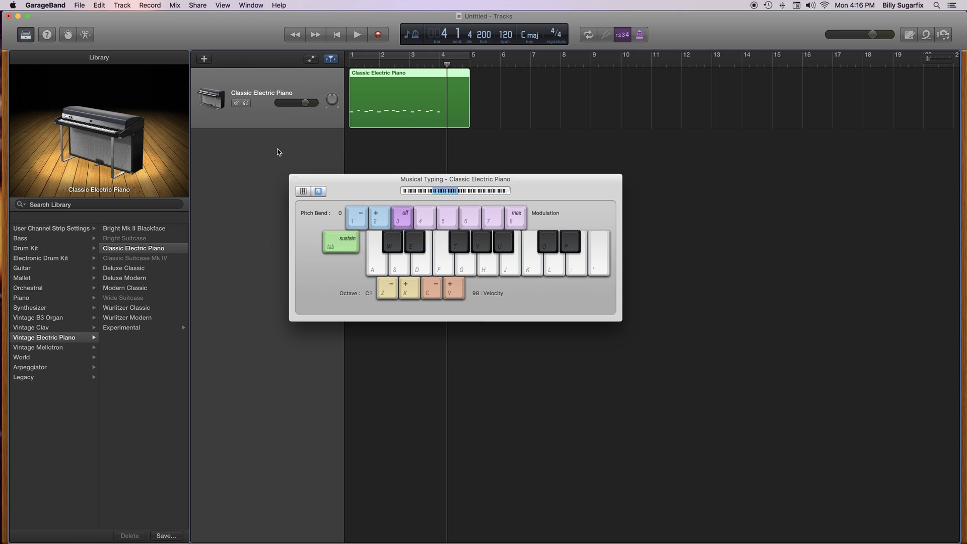
- Play back the recorded piano region from the beginning and again from about bar 2, returning the playhead to the start
key(Return)
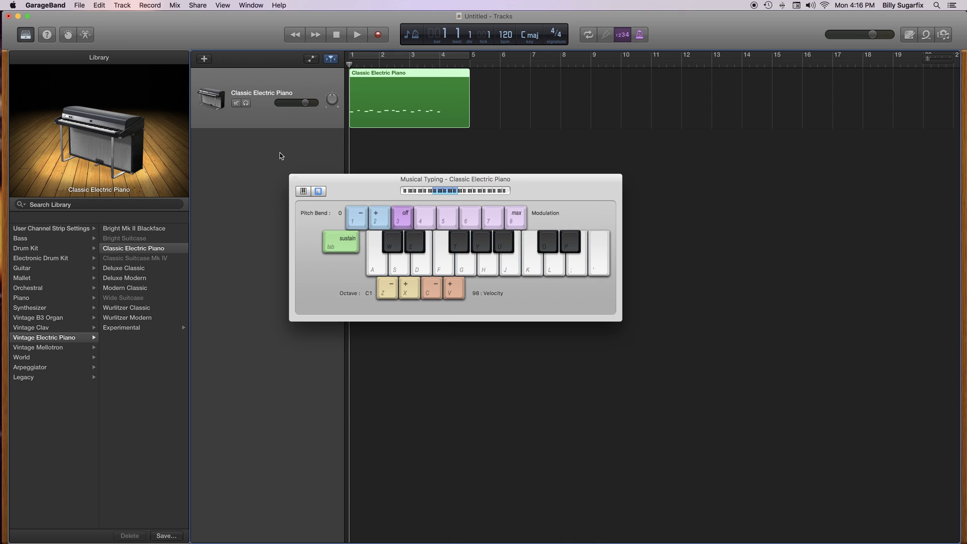
key(space)
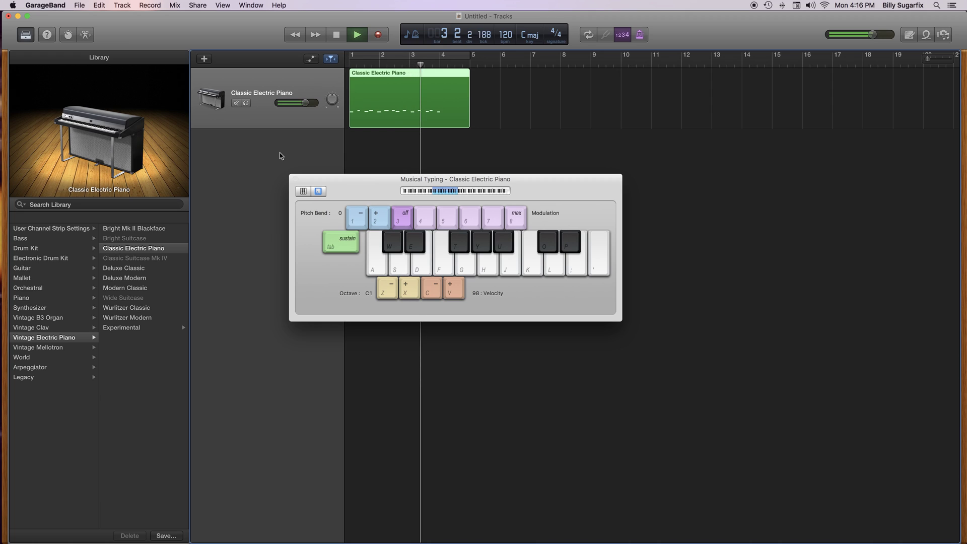
key(space)
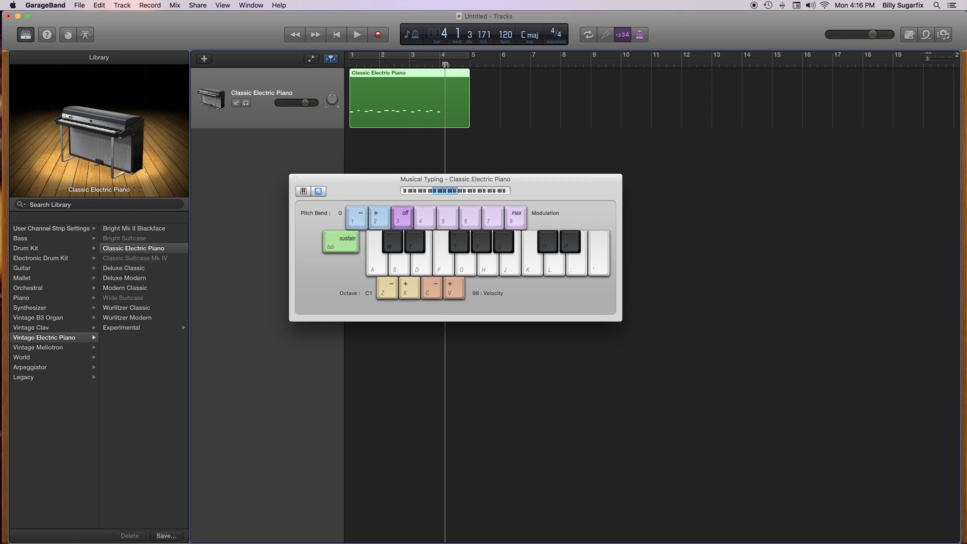
drag(445, 65, 395, 65)
key(space)
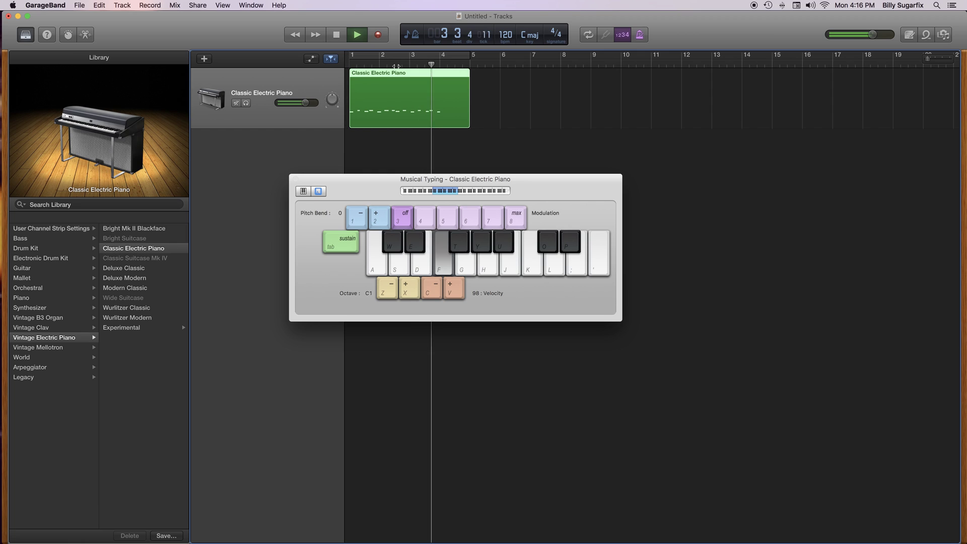
key(space)
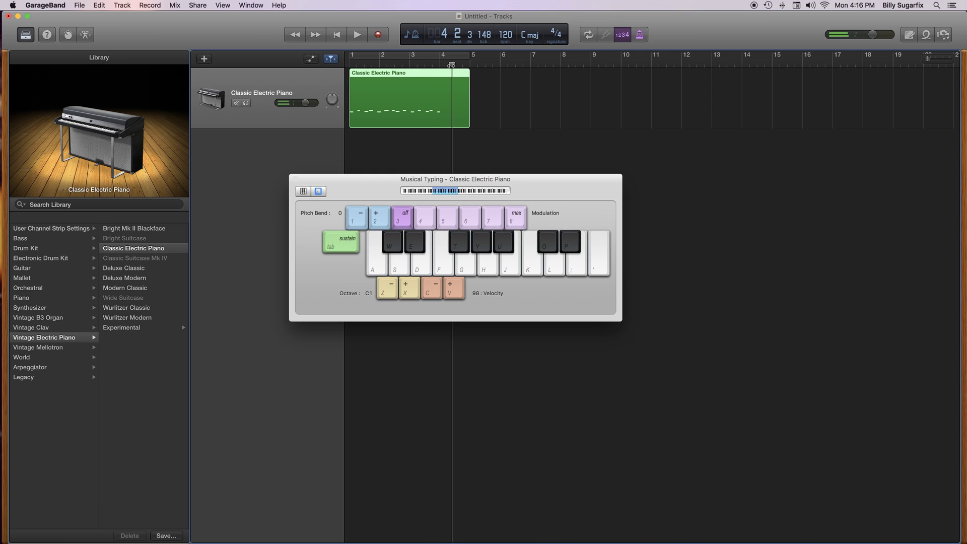
key(Return)
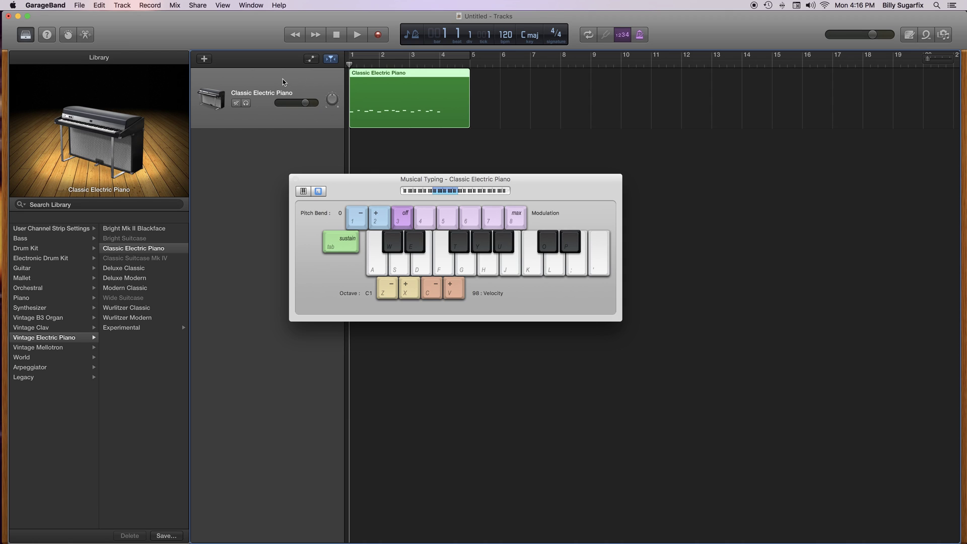
click(254, 5)
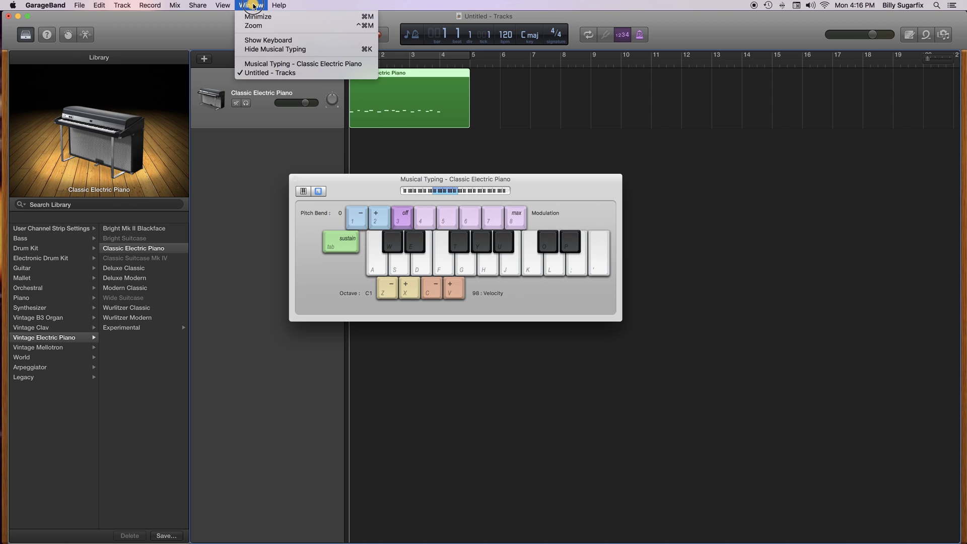
click(254, 6)
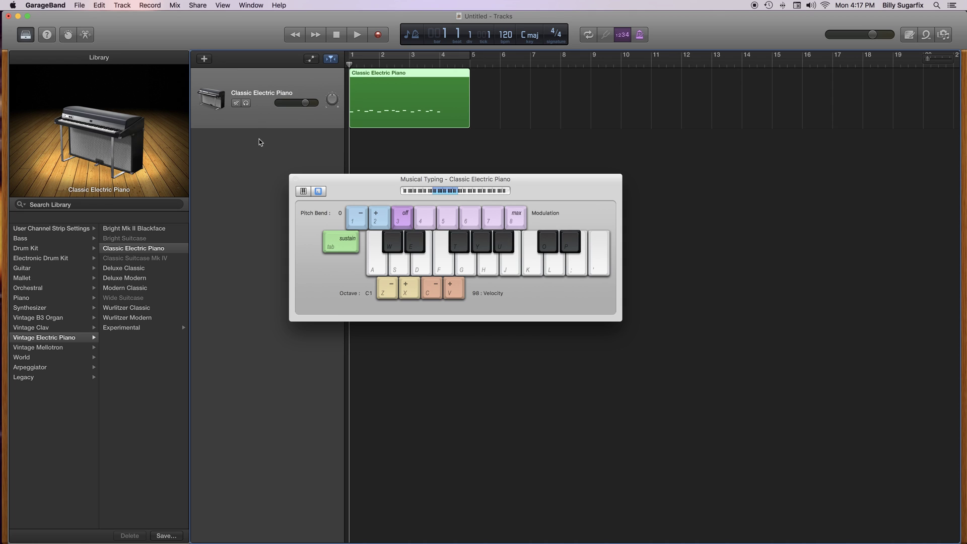
- Move the Musical Typing window lower and add a second Software Instrument track to the project
drag(359, 184, 357, 215)
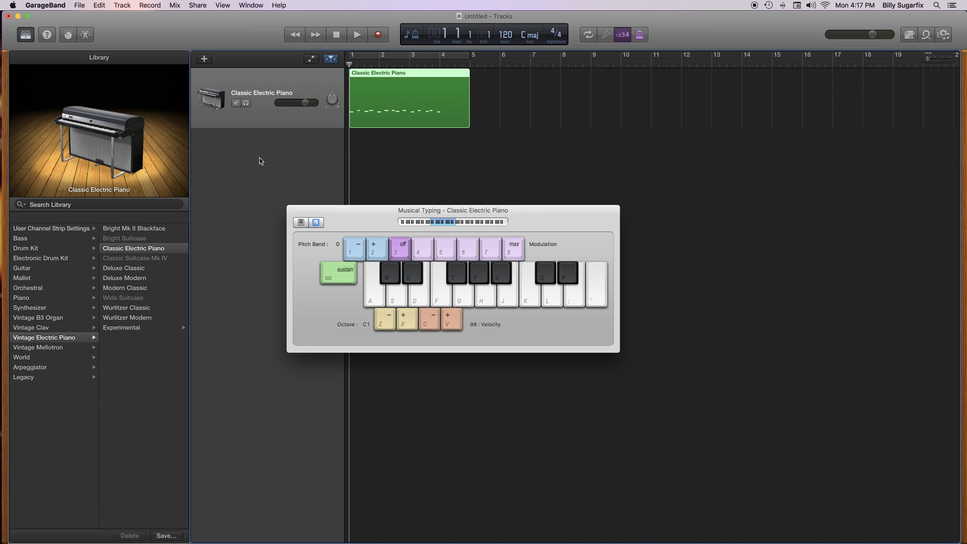
click(256, 61)
click(256, 61)
click(203, 59)
click(331, 36)
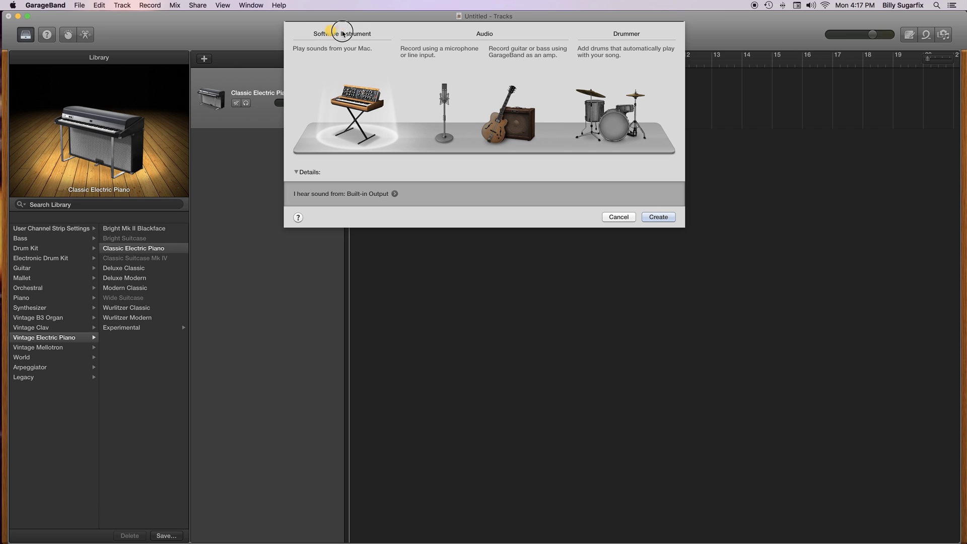
click(481, 35)
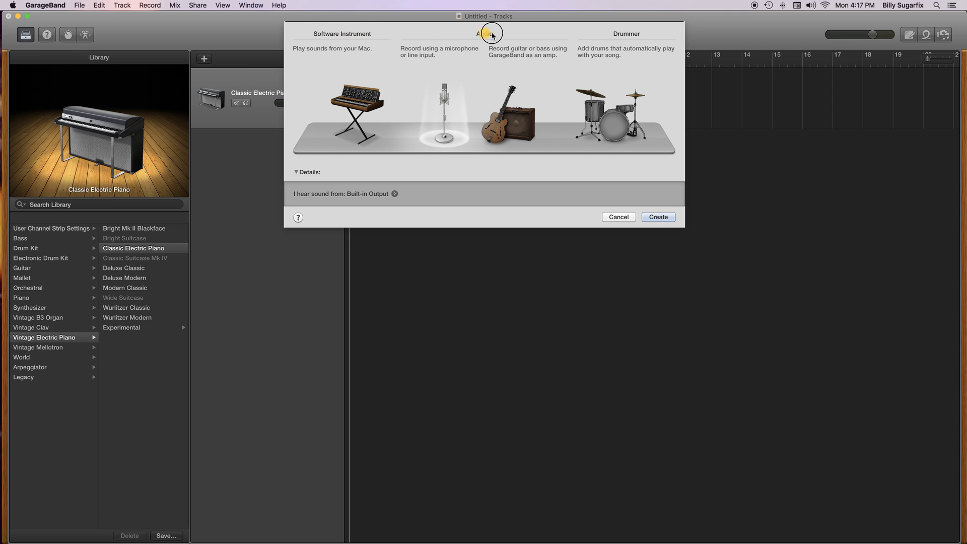
click(640, 33)
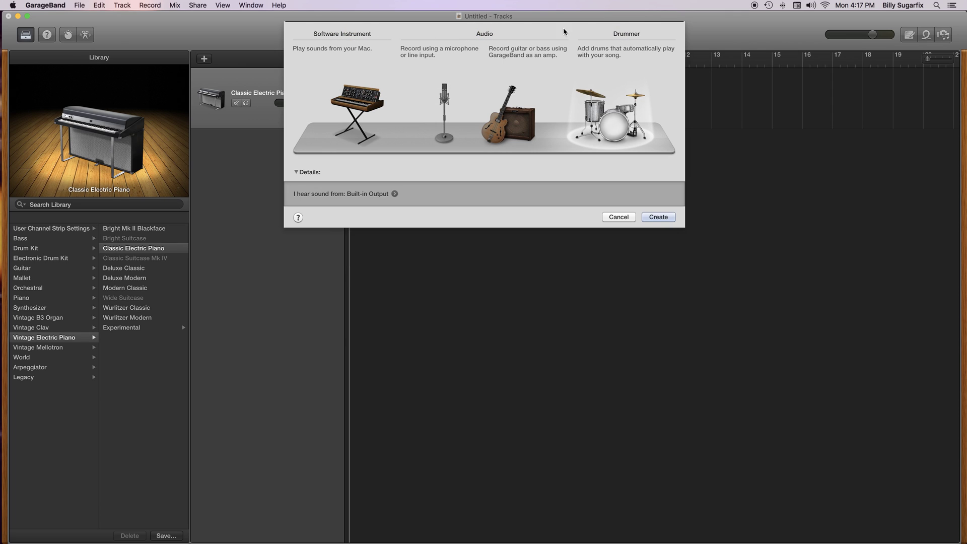
click(338, 33)
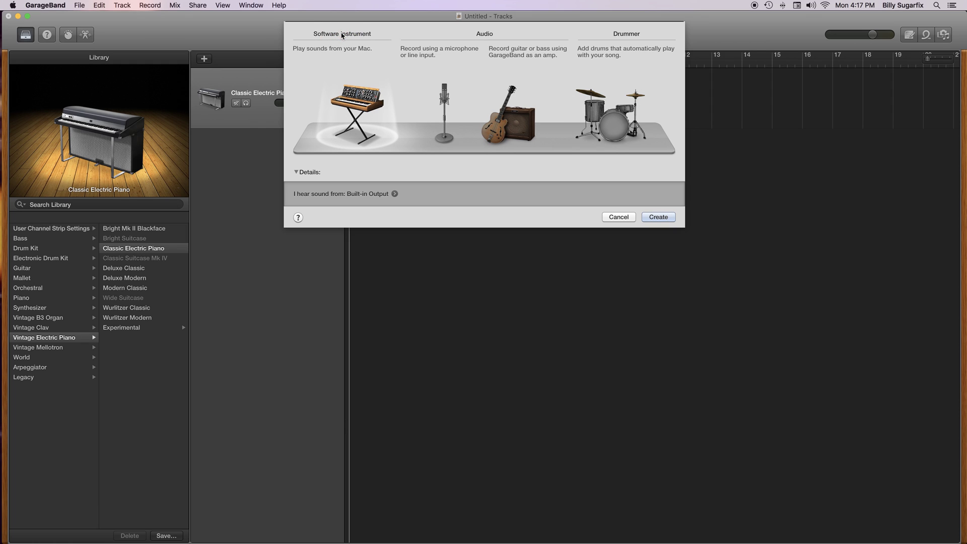
double_click(357, 97)
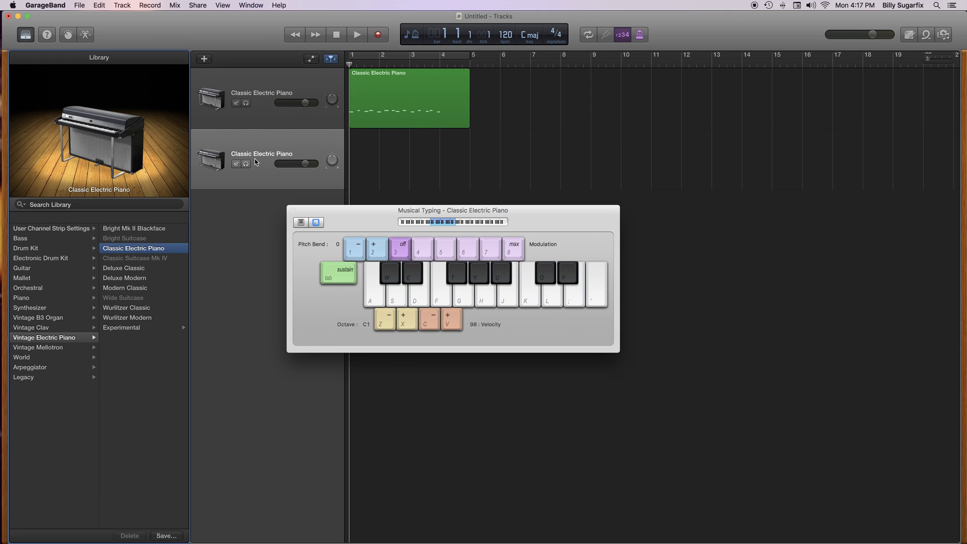
- Assign the Boesendorfer Grand Piano sound to the second track and play a few test notes
click(43, 390)
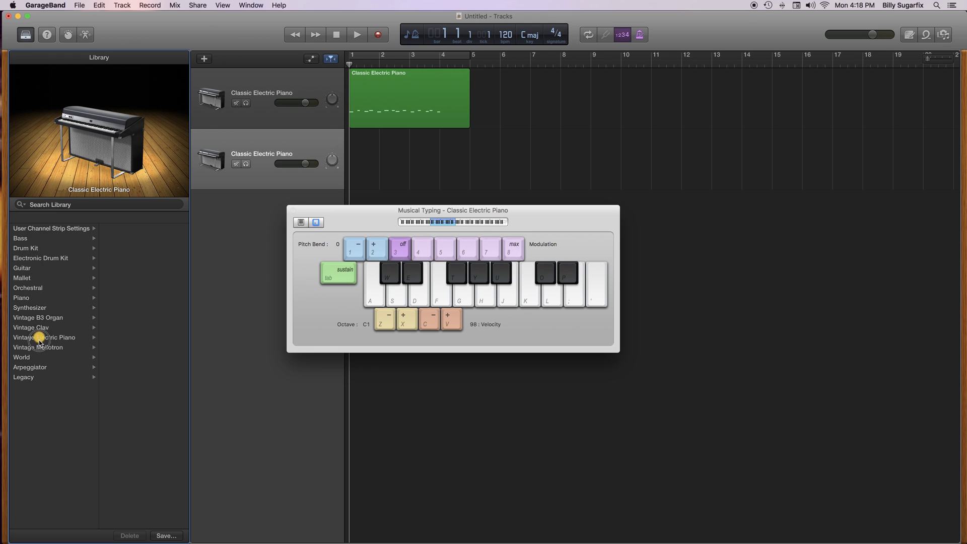
click(40, 401)
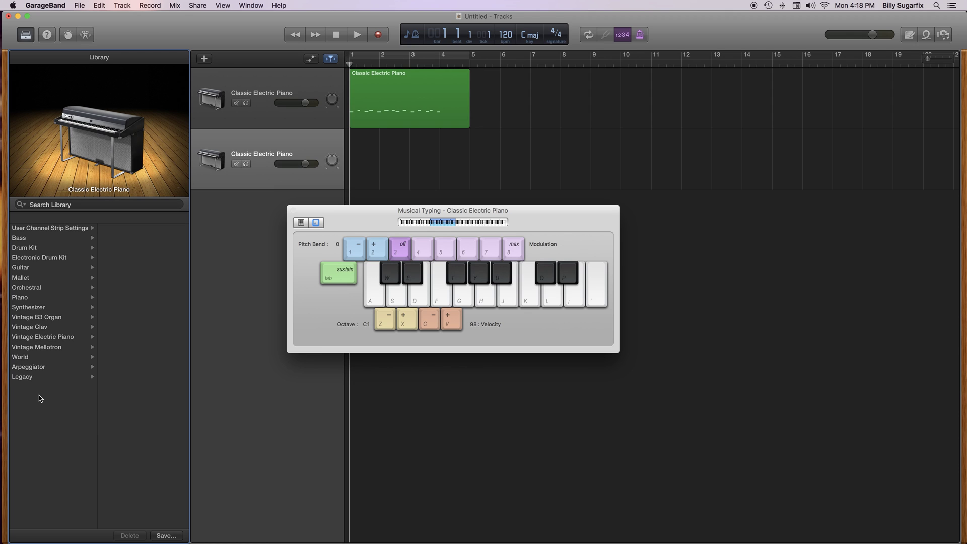
click(21, 298)
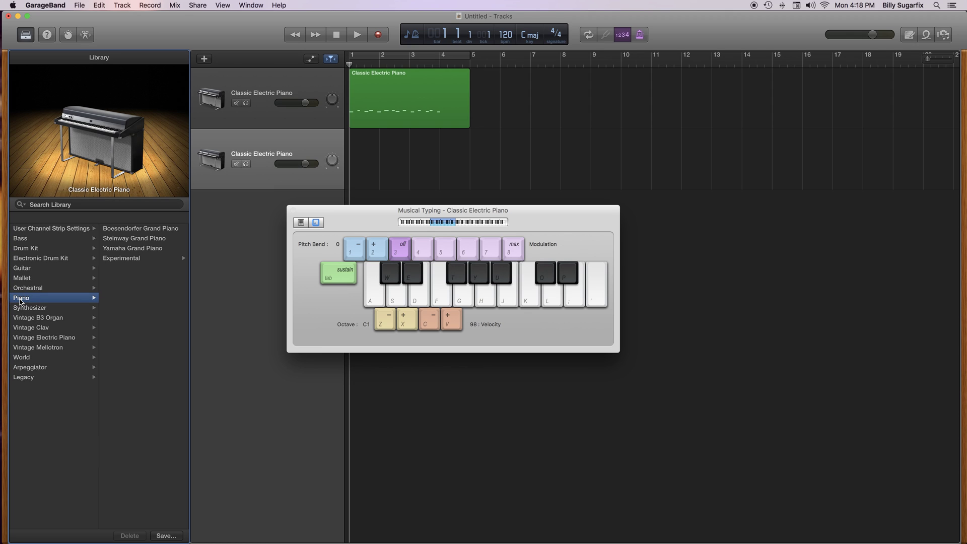
click(121, 230)
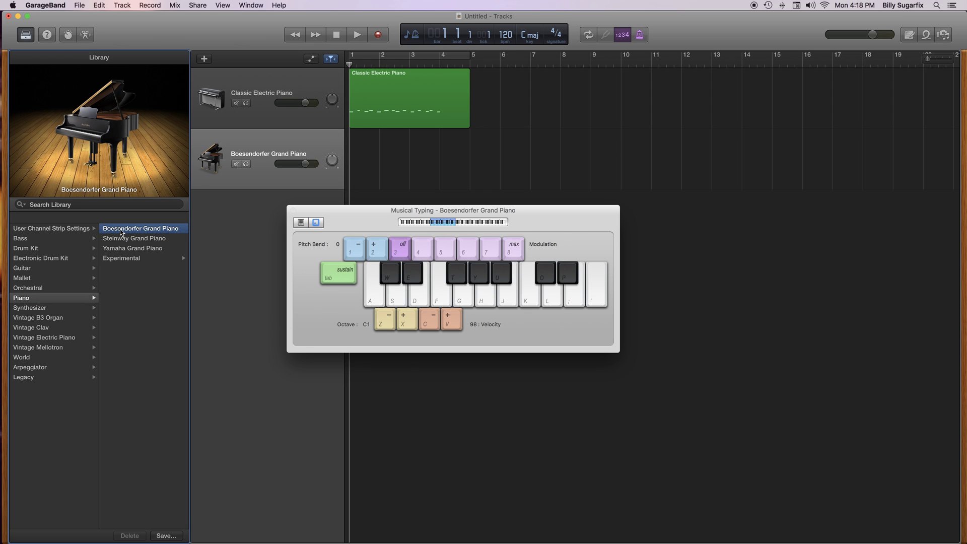
key(a)
key(d)
key(f)
key(s)
key(a)
key(a)
- Switch the second track to the Glass Marimba Hard mallet sound and try out a few notes
click(27, 280)
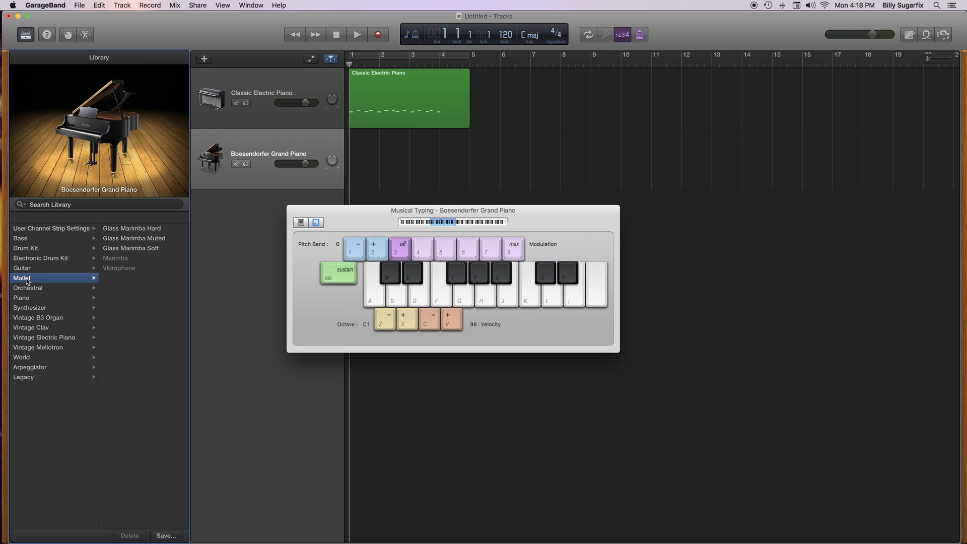
click(128, 230)
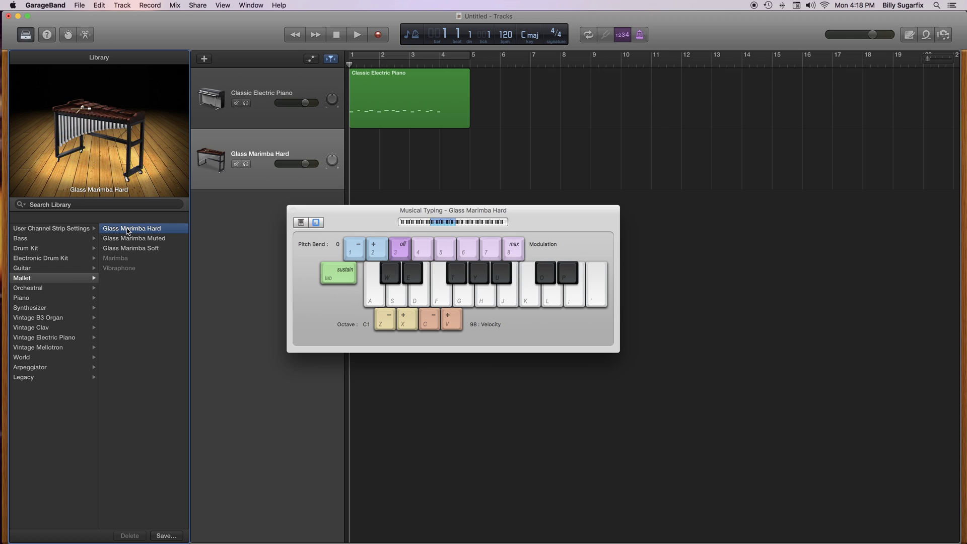
key(k)
key(h)
key(k)
key(h)
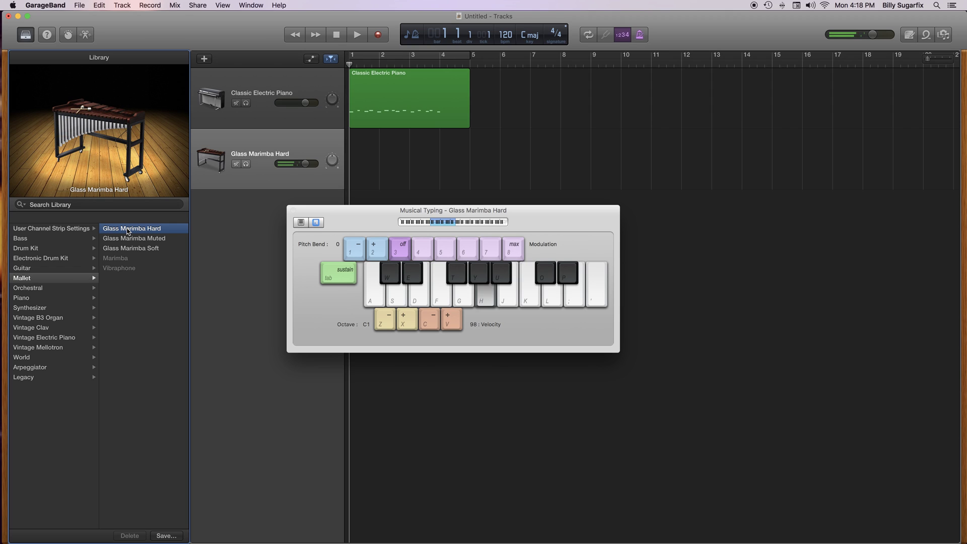
key(h)
key(k)
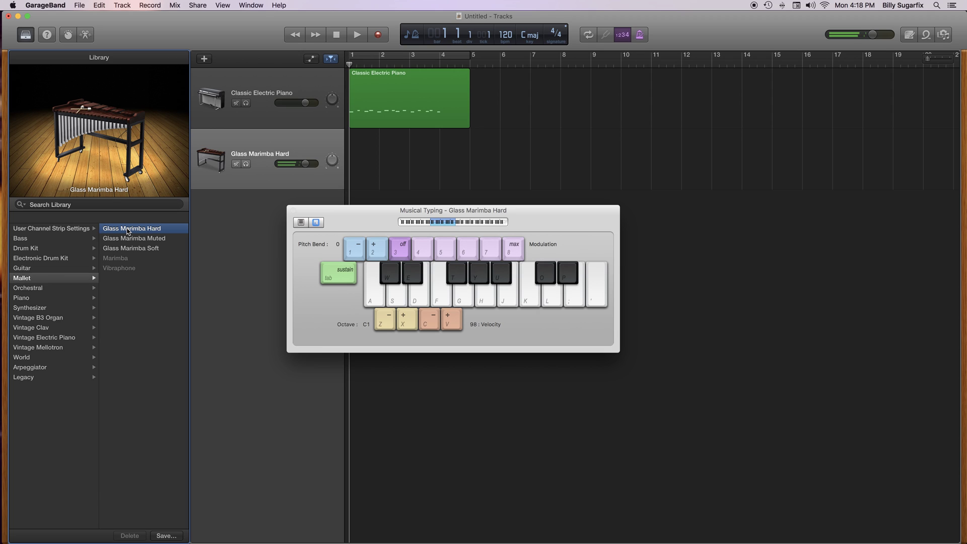
- Set the second track's sound to Fingerstyle Bass and play a short test riff with it
click(23, 239)
click(119, 229)
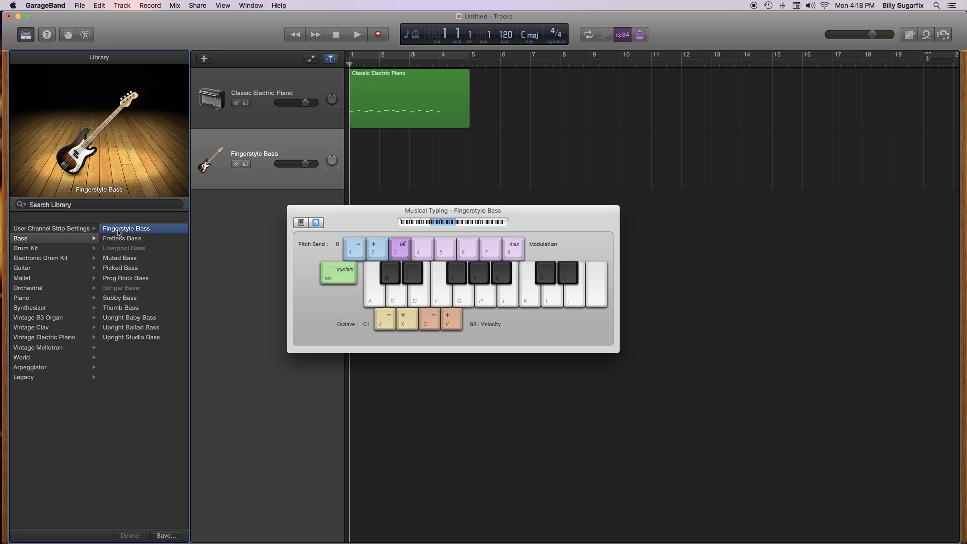
key(k)
key(h)
key(g)
key(h)
key(k)
key(h)
key(g)
key(h)
key(k)
- Reposition the Musical Typing window just below the recorded Classic Electric Piano region
click(343, 217)
drag(343, 218, 386, 253)
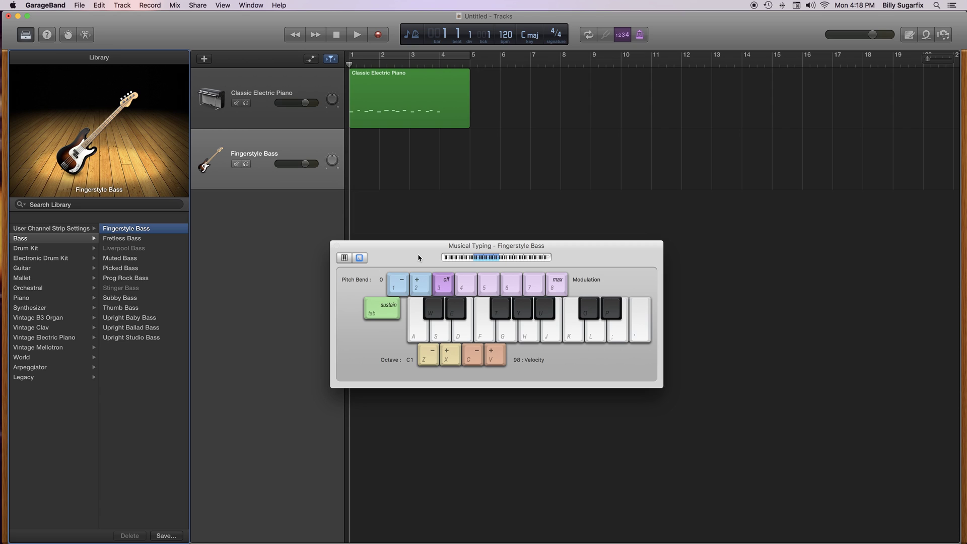
drag(418, 257, 372, 195)
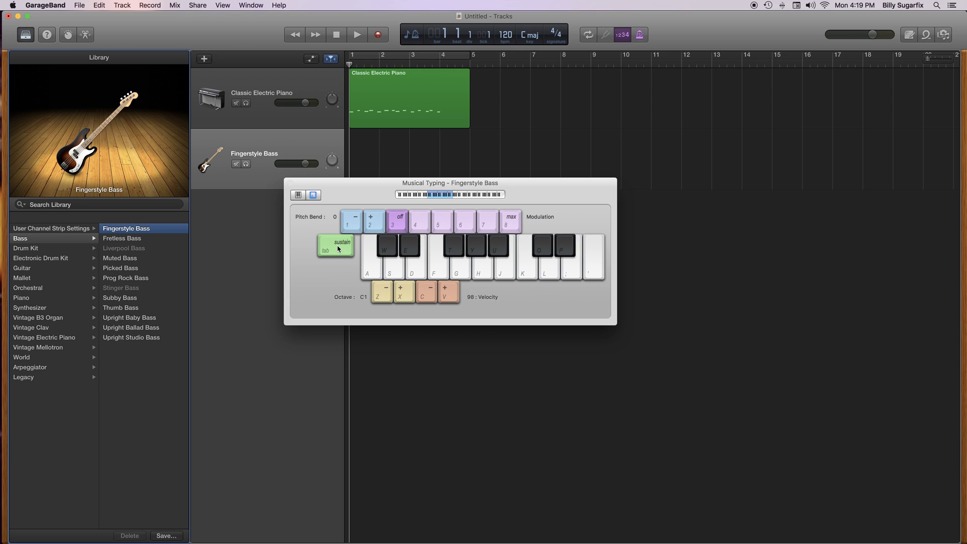
- Compare a low C on the Fingerstyle Bass with and without the Musical Typing sustain
key(a)
click(338, 249)
key(a)
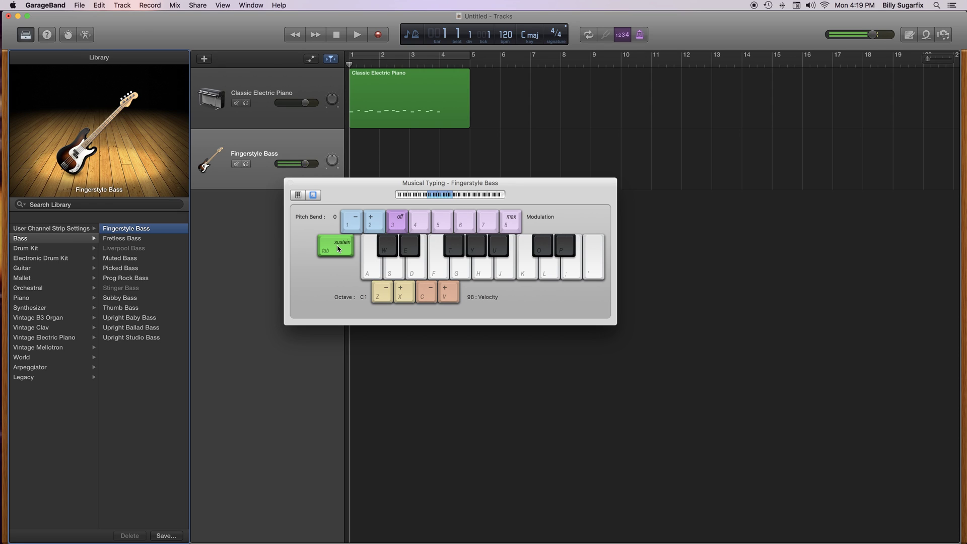
click(338, 248)
key(a)
click(338, 249)
click(338, 248)
- Try the downward pitch bend on a low C of the Fingerstyle Bass
key(1)
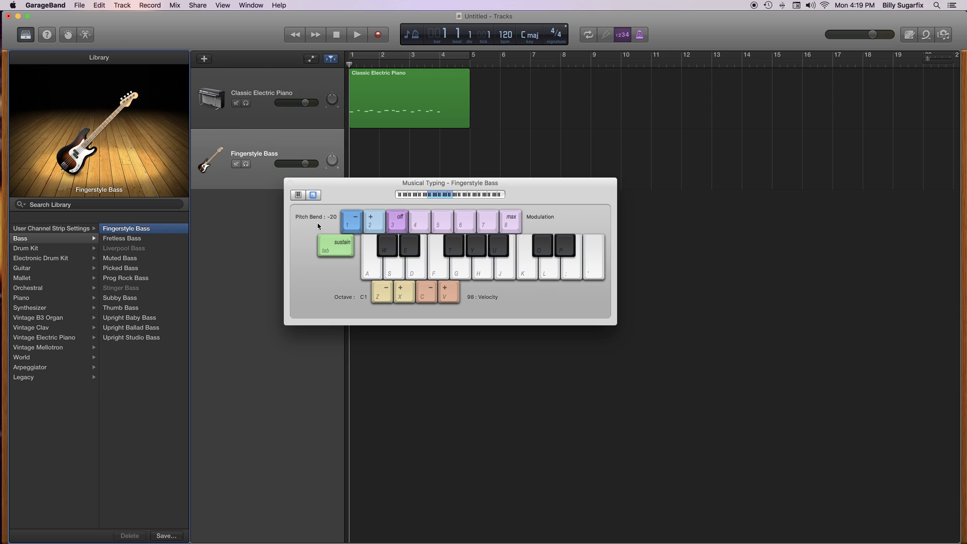
key(a)
key(a)
key(1)
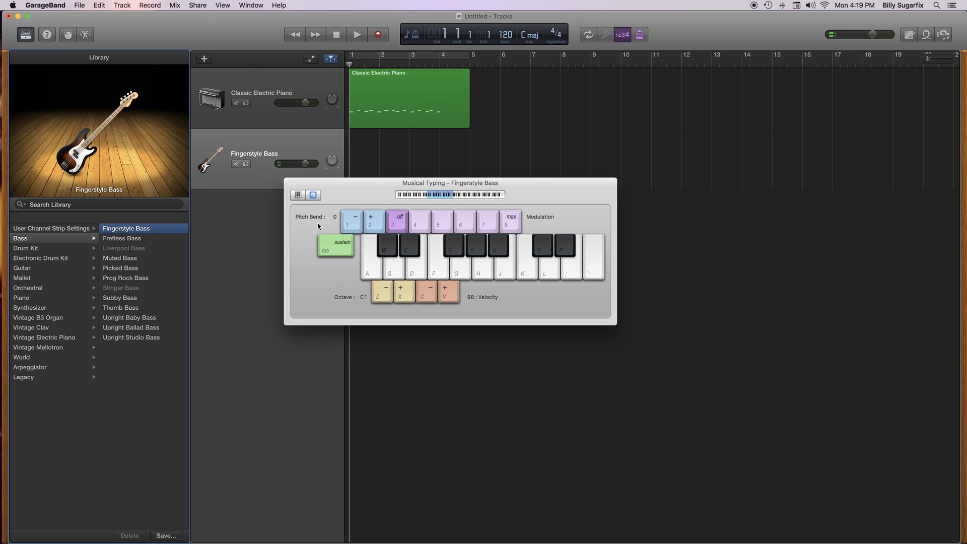
- Try the downward and upward pitch bends on a low C of the Fingerstyle Bass
key(a)
key(1)
key(1)
key(a)
key(1)
key(1)
key(2)
key(2)
key(a)
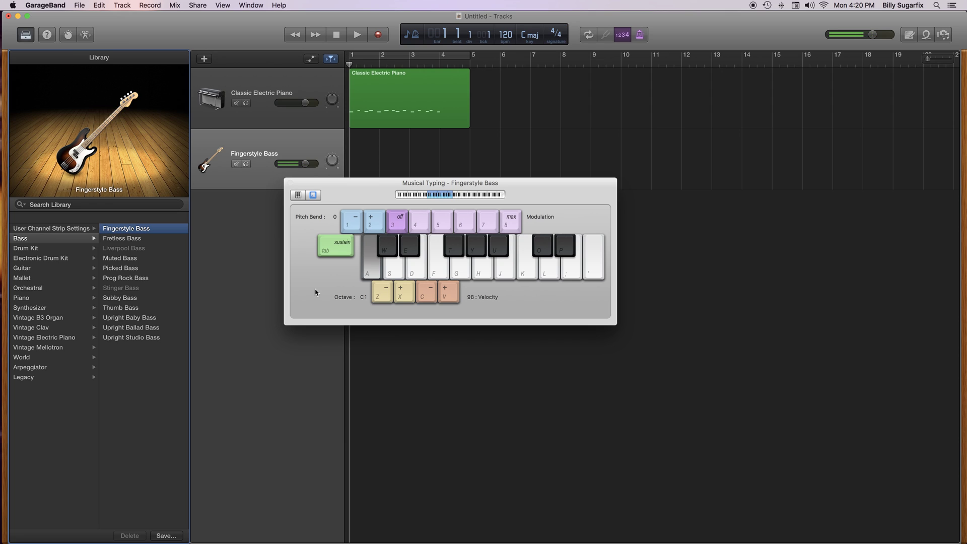
- Compare the same C note on the Fingerstyle Bass in the C0, C1 and C2 octaves
key(z)
key(a)
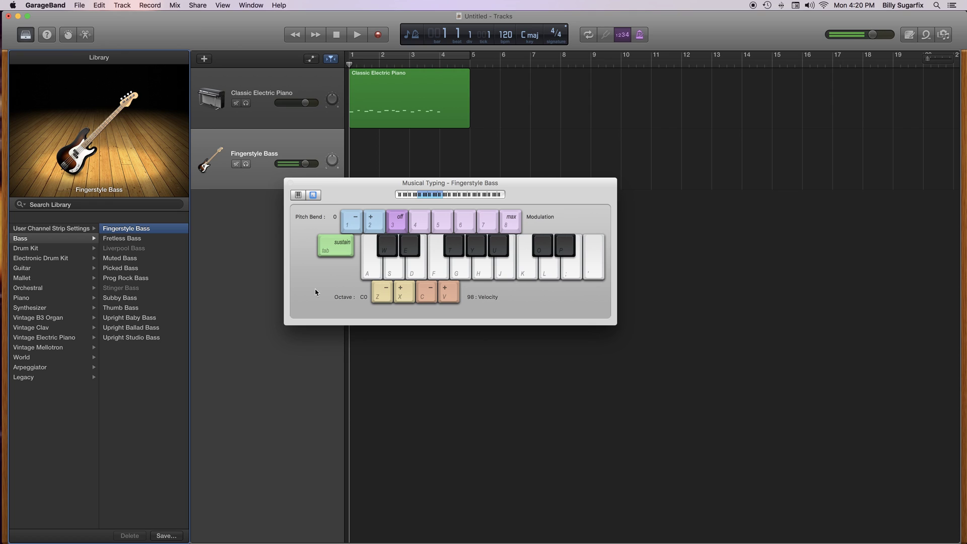
key(x)
key(a)
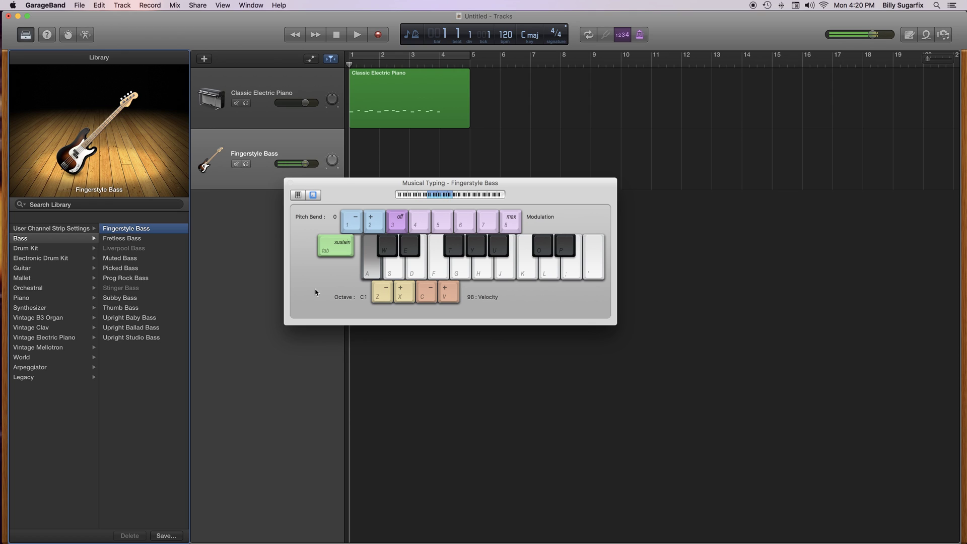
key(x)
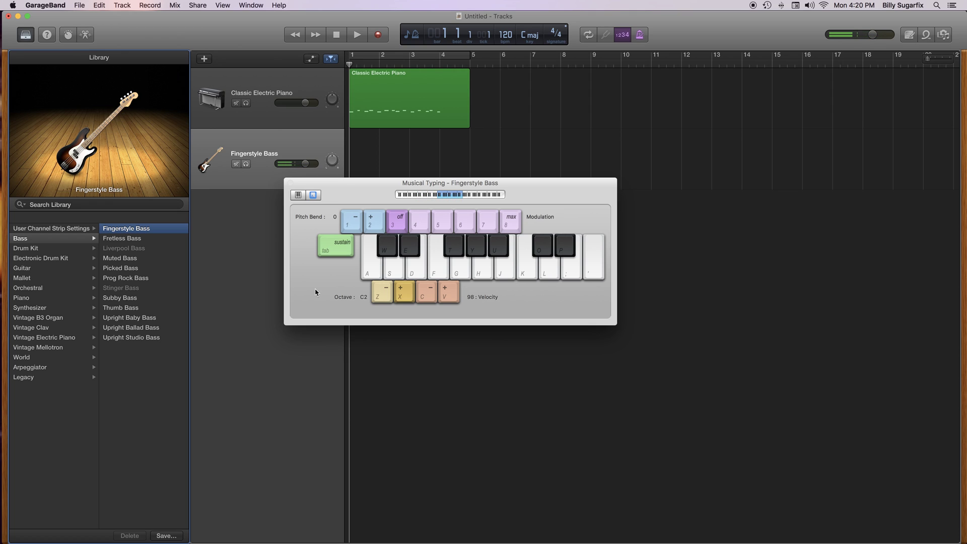
key(a)
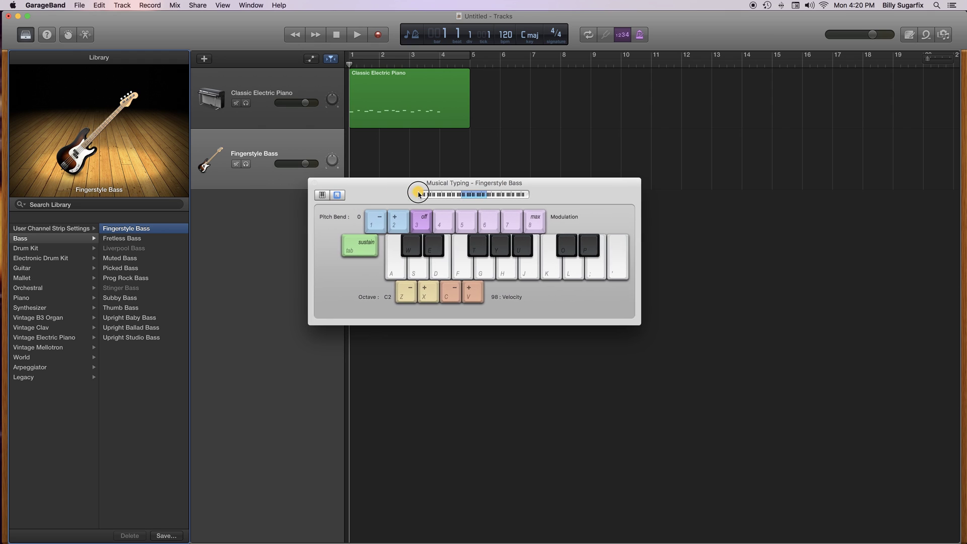
- Reposition the Musical Typing window slightly and rehearse the C, A, G bass riff in the C2 octave
drag(418, 191, 412, 190)
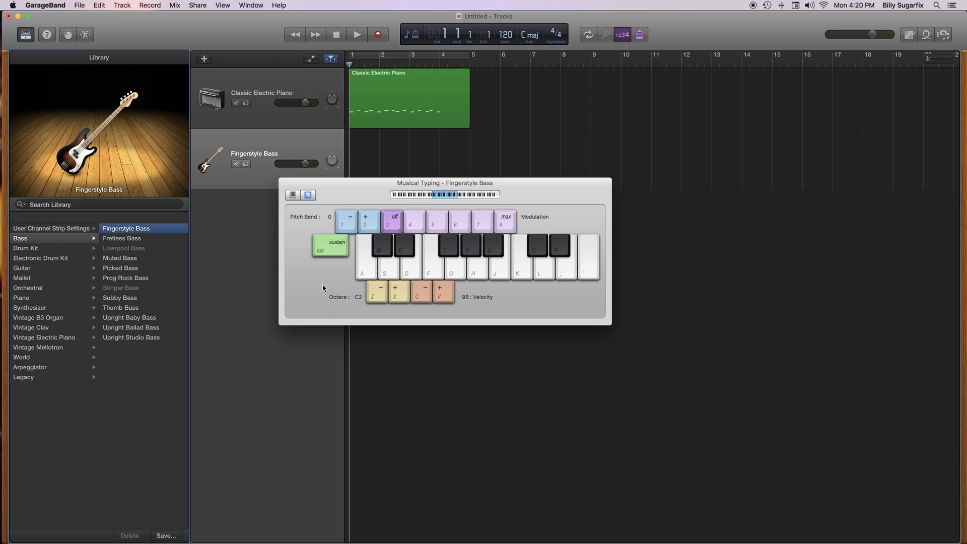
key(k)
key(g)
key(k)
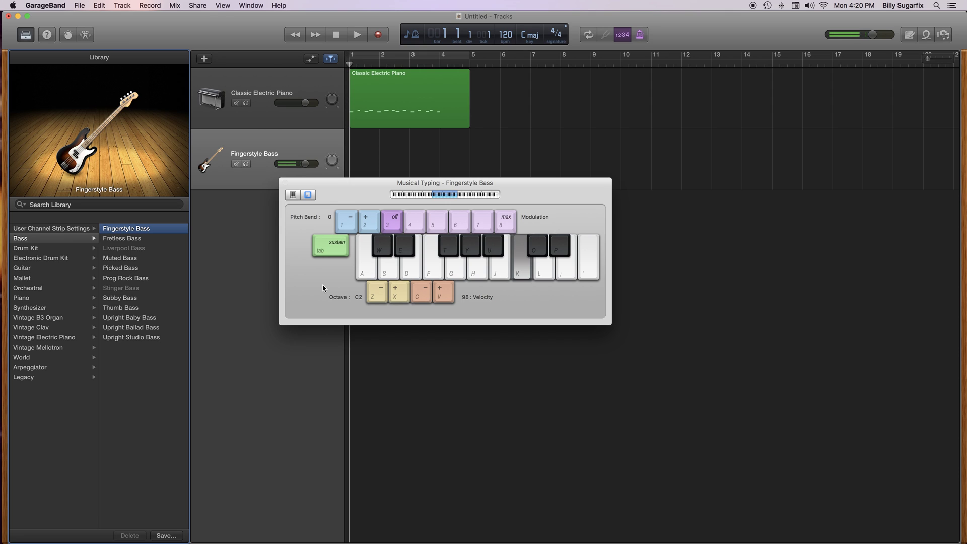
key(h)
key(g)
key(h)
key(k)
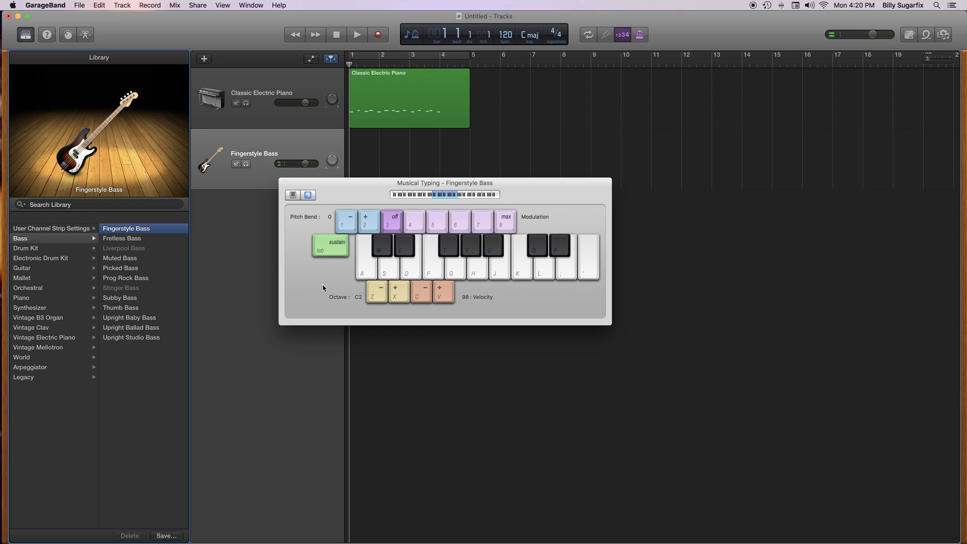
- Lower the Musical Typing octave to C1 and rehearse the bass riff on C, A and G
key(z)
key(k)
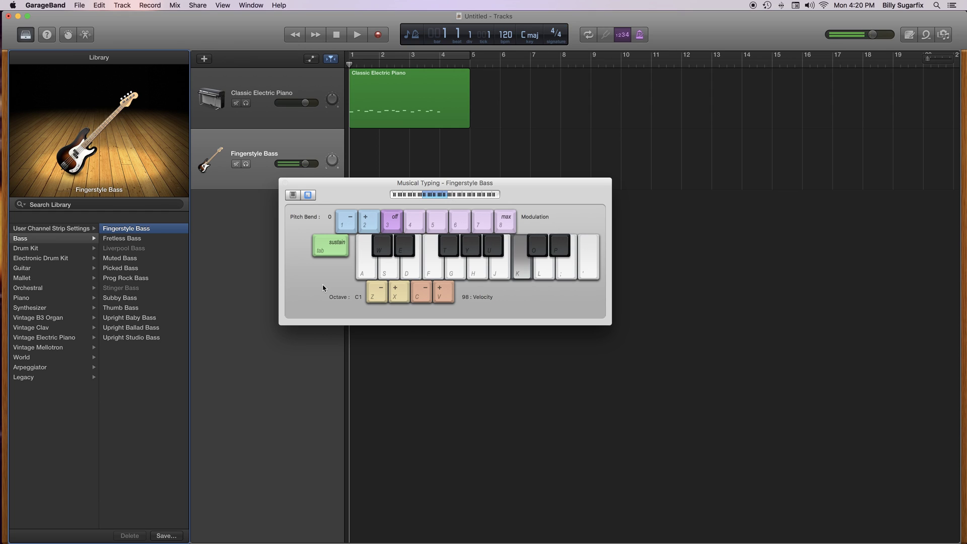
key(h)
key(g)
key(h)
key(k)
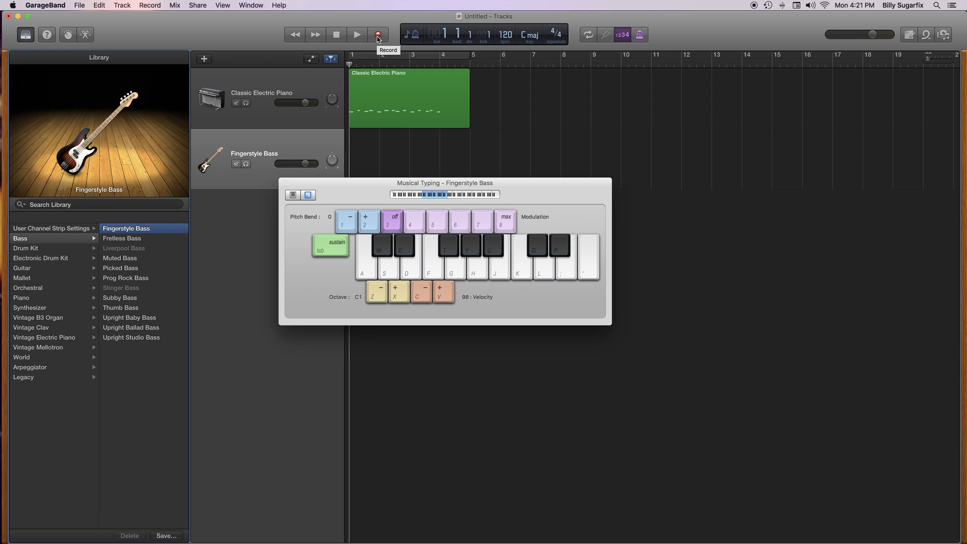
- Move Musical Typing below the tracks and record the C, A, G riff on the Fingerstyle Bass track from bar 1
drag(378, 184, 382, 233)
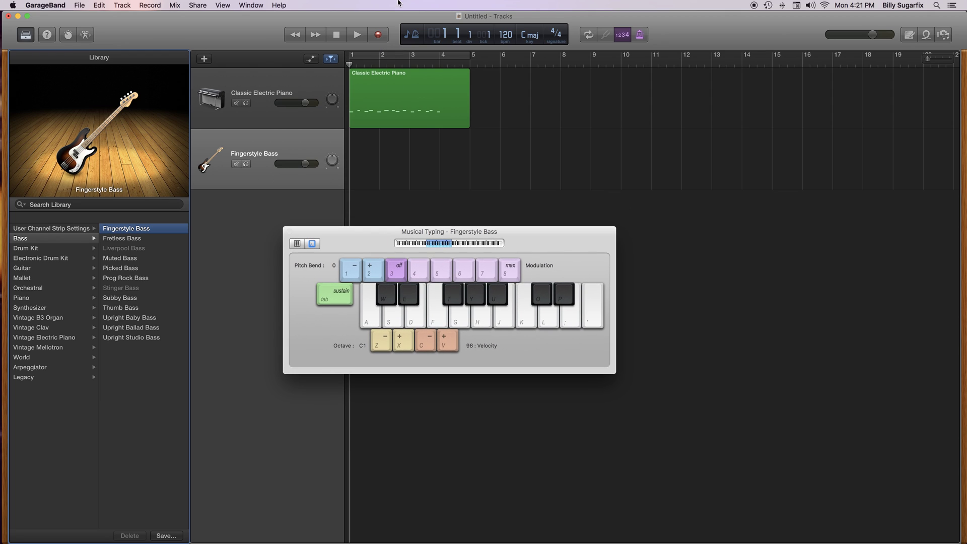
click(376, 36)
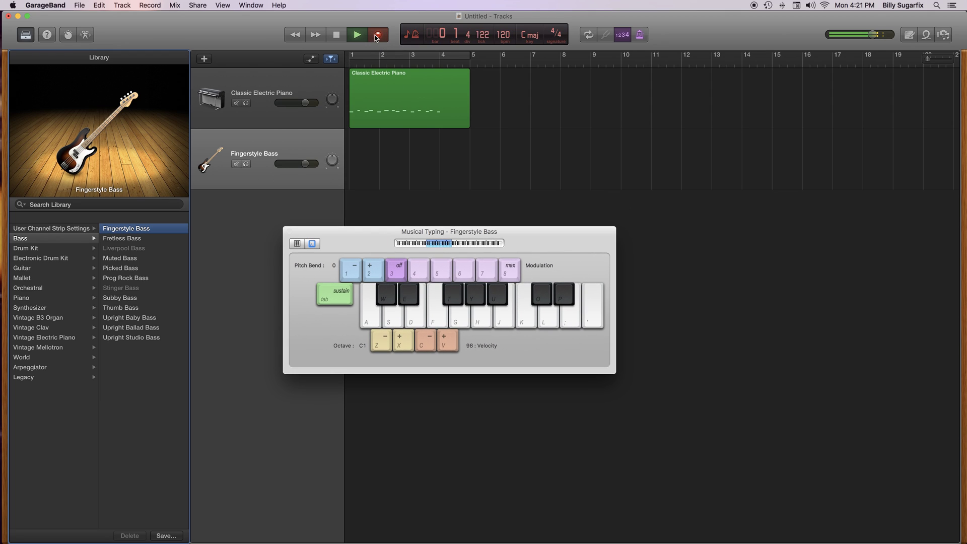
key(k)
key(h)
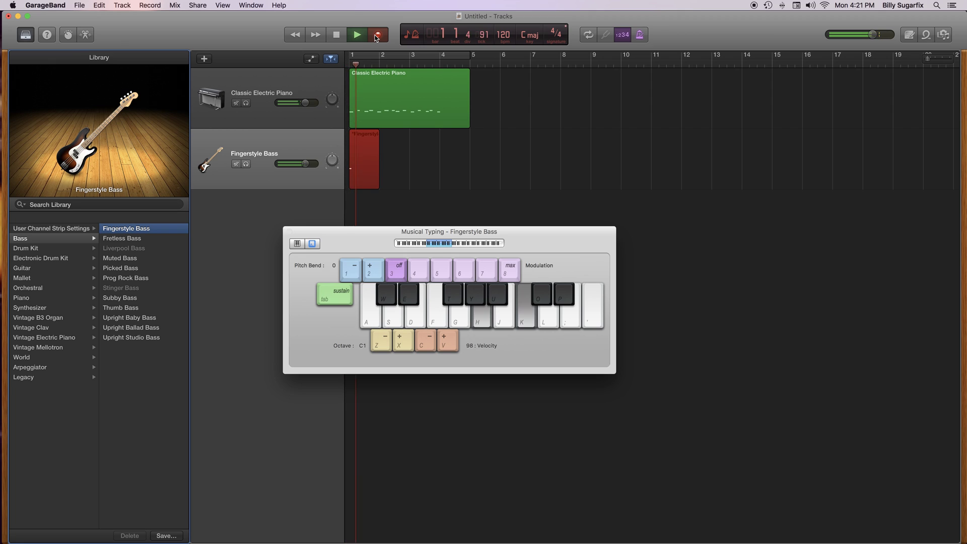
key(g)
key(h)
key(k)
key(h)
key(h)
key(g)
key(h)
key(k)
key(h)
key(g)
key(h)
key(k)
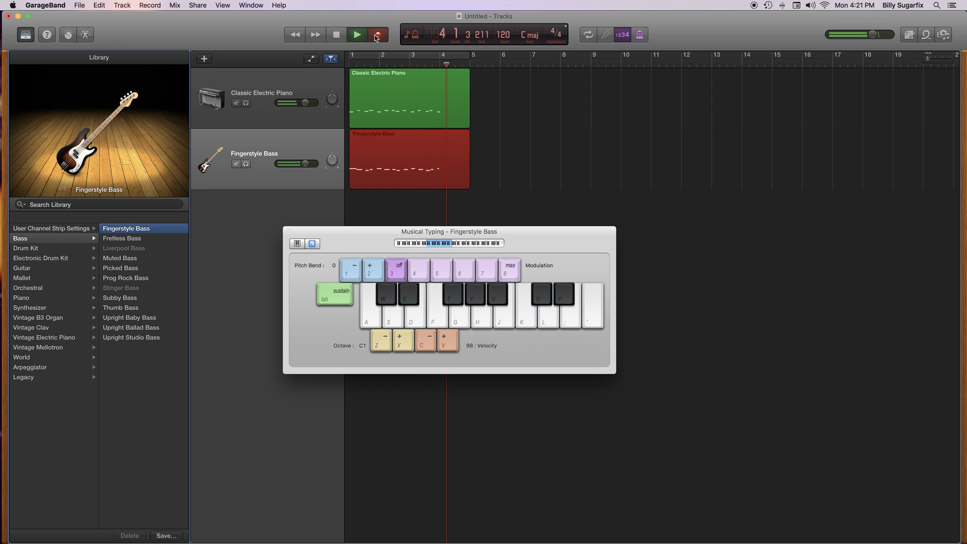
key(space)
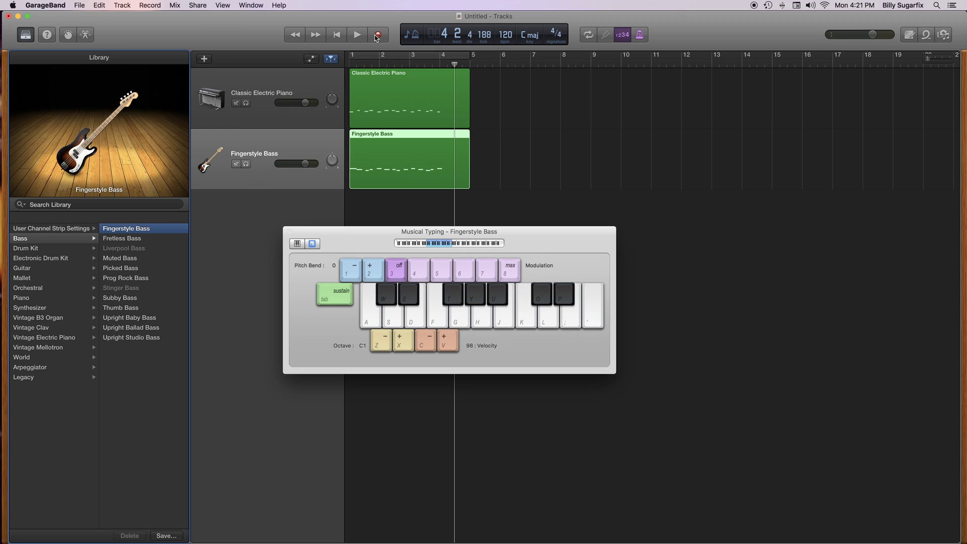
- Play back the recorded bass riff together with the electric piano from the start of the project
key(Return)
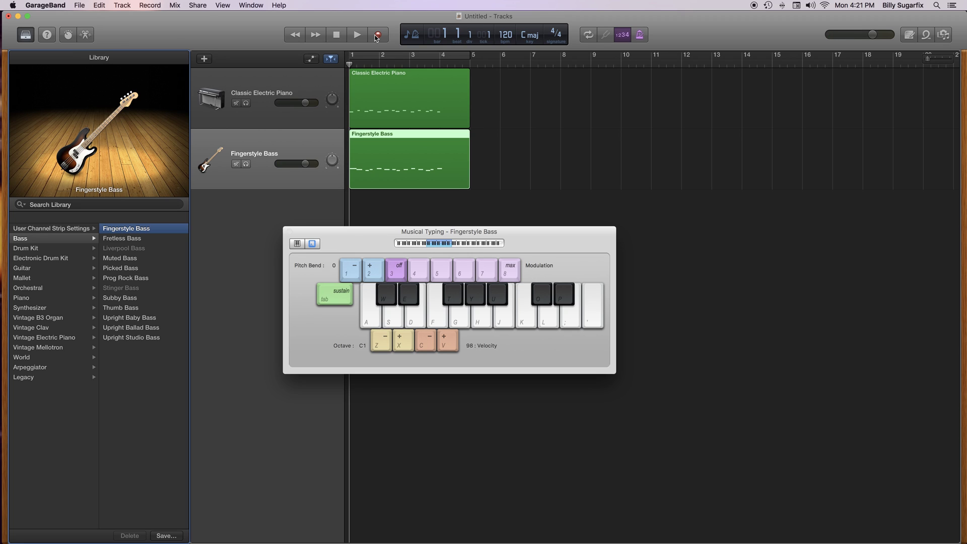
key(space)
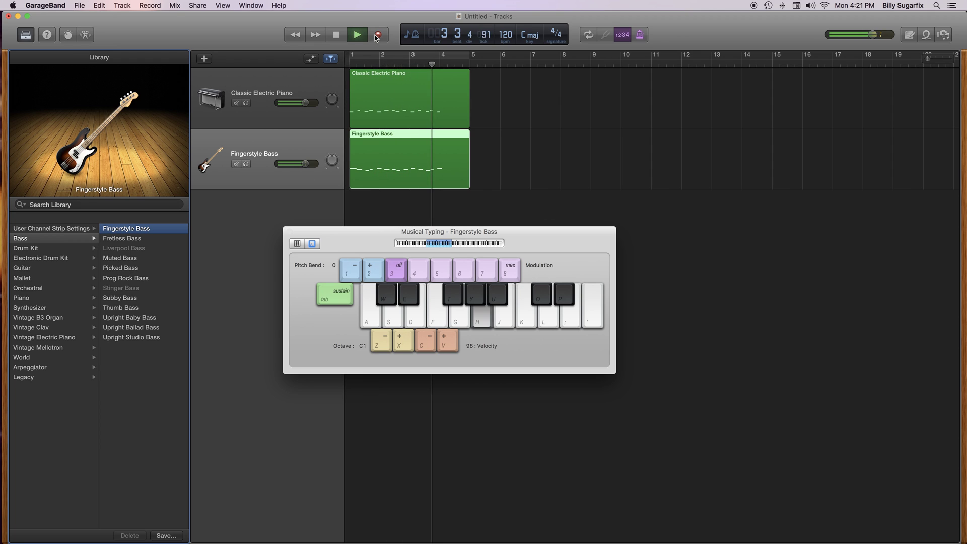
key(space)
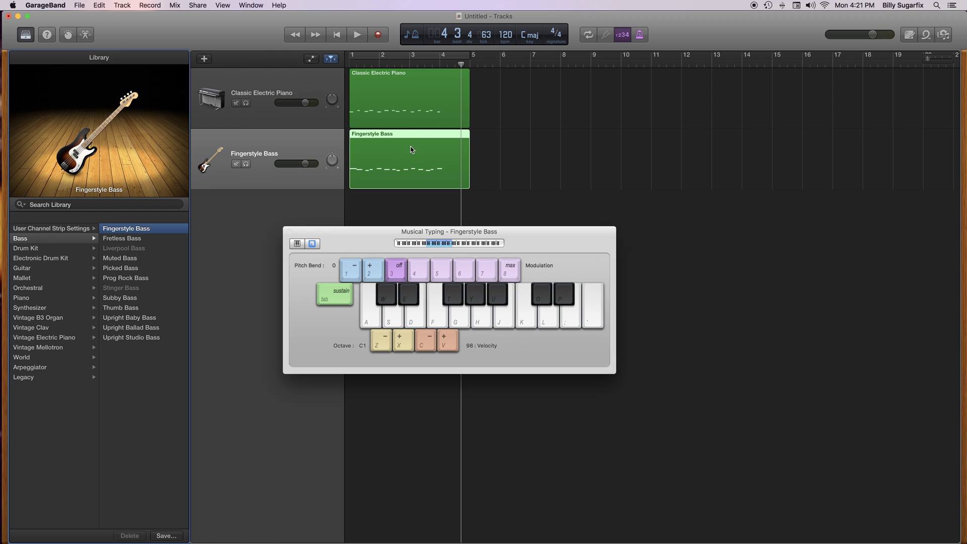
- Move Musical Typing clear of the tracks and loop the Fingerstyle Bass and Classic Electric Piano regions out to bar 18
drag(378, 233, 377, 284)
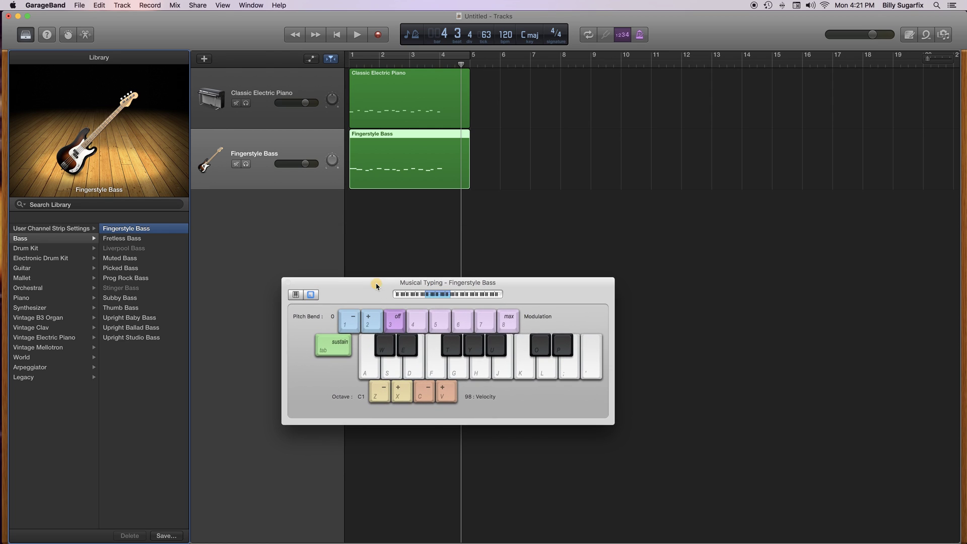
click(468, 133)
drag(468, 133, 862, 162)
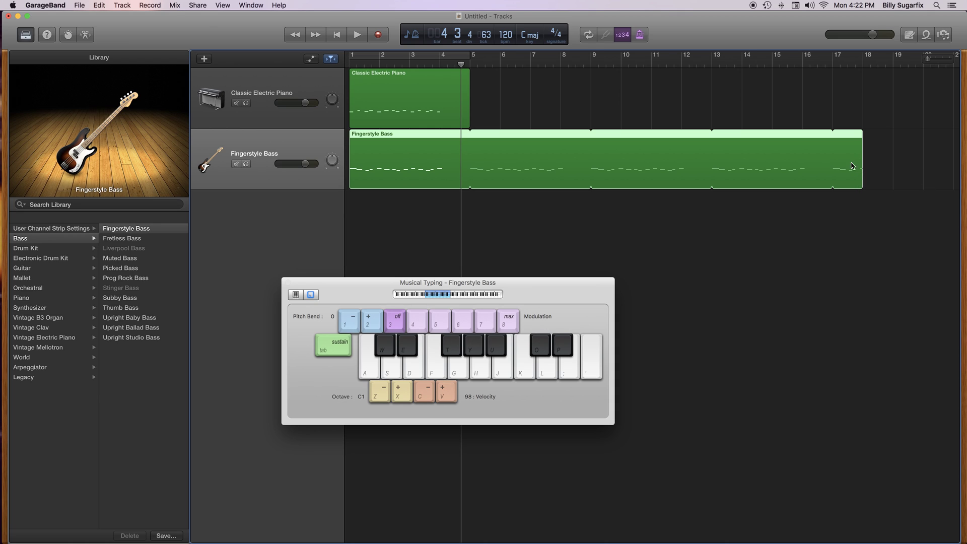
scroll(499, 88, right, 1)
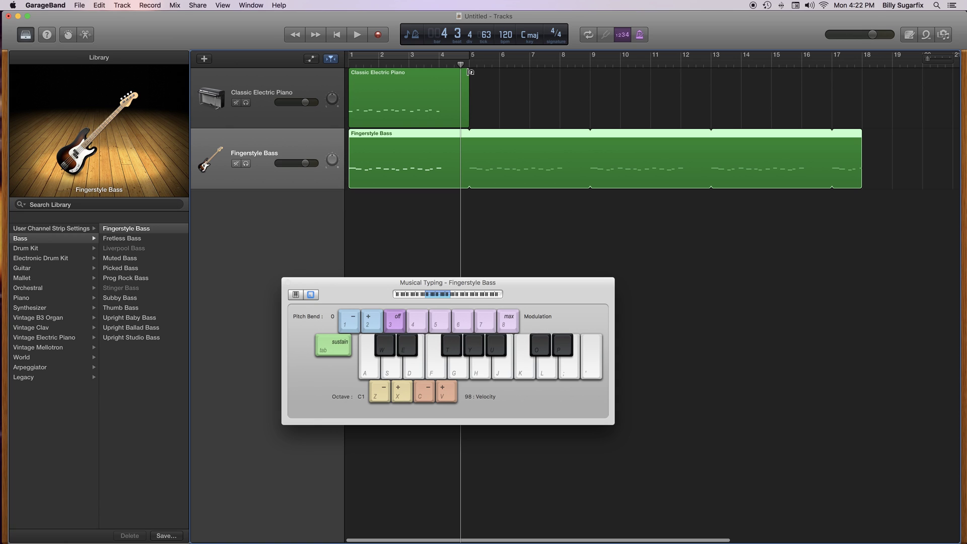
drag(469, 72, 864, 87)
- Play back the looped piano and bass regions up to about bar 10
key(space)
key(k)
key(h)
key(g)
key(h)
key(k)
key(h)
key(h)
key(g)
key(h)
key(k)
key(h)
key(g)
key(h)
key(k)
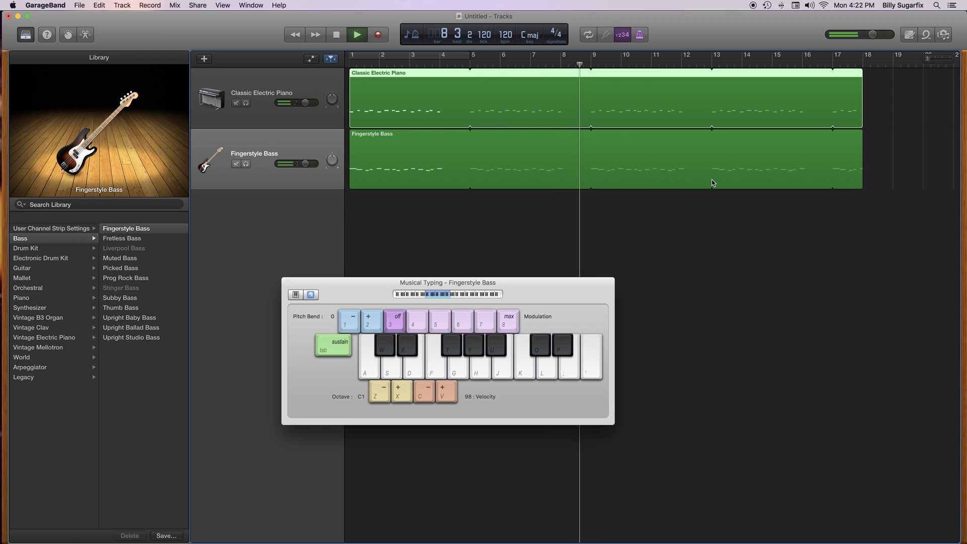
key(k)
key(h)
key(g)
key(h)
key(k)
key(space)
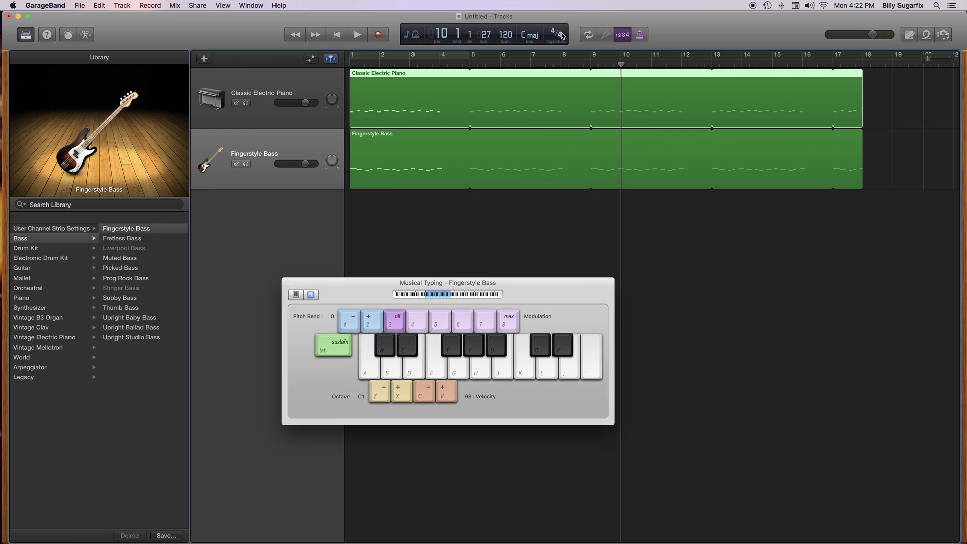
- Set the project tempo to 159 bpm and listen to the loops at that speed
click(509, 36)
drag(509, 36, 509, 1)
key(space)
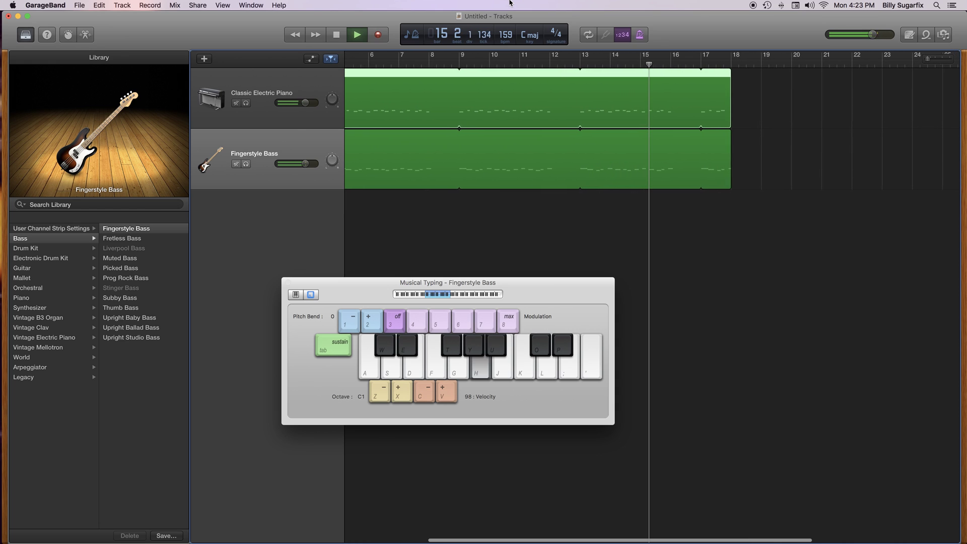
key(space)
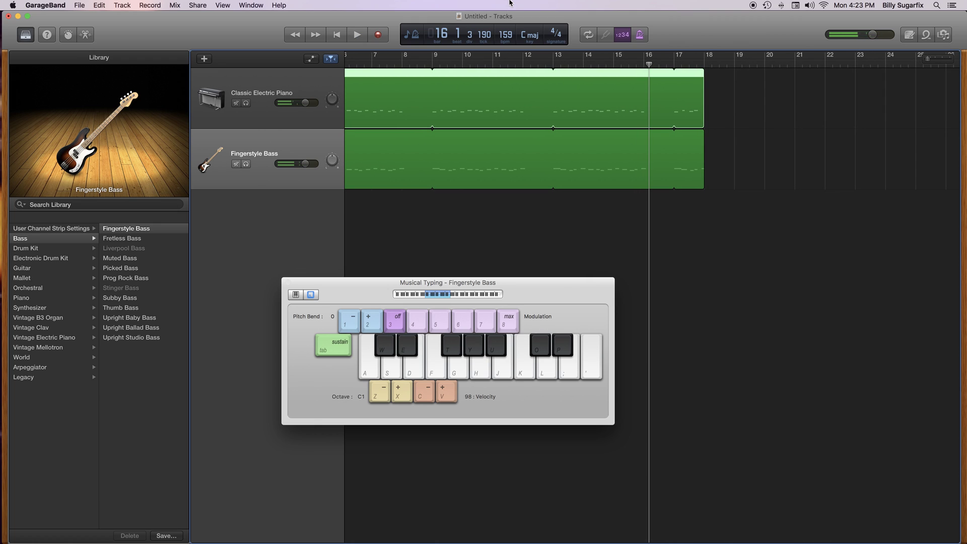
- Set the project tempo to 10 bpm and listen to the loops from bar 14
click(506, 34)
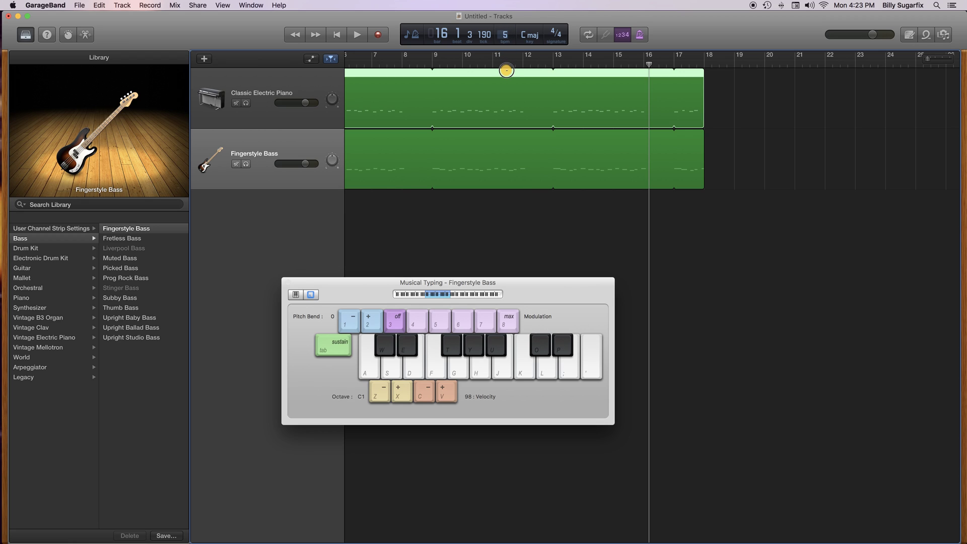
key(Left)
key(Left)
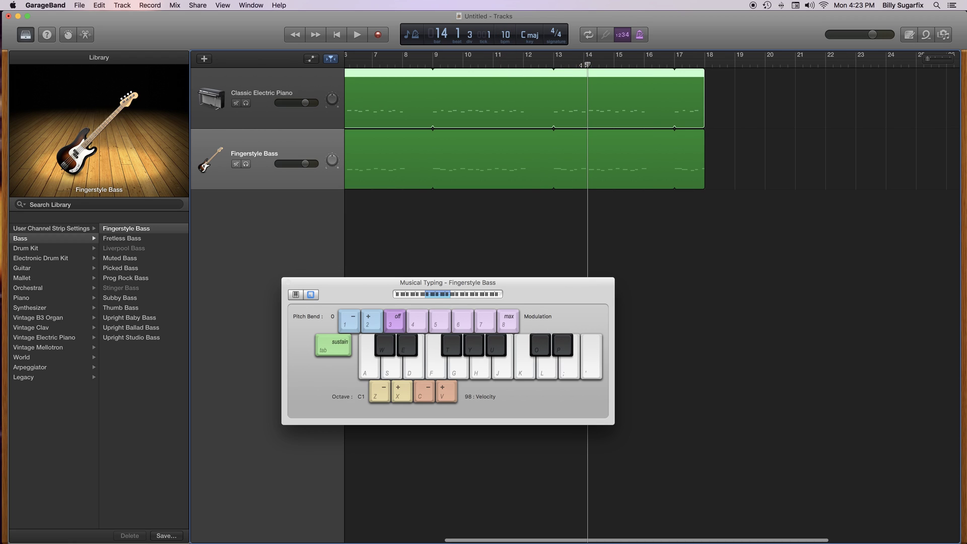
key(space)
key(h)
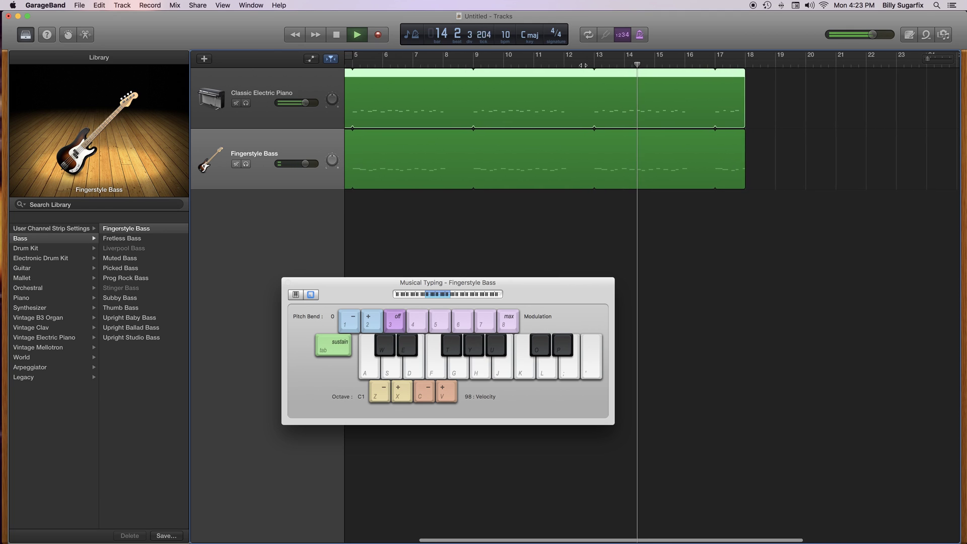
key(h)
key(space)
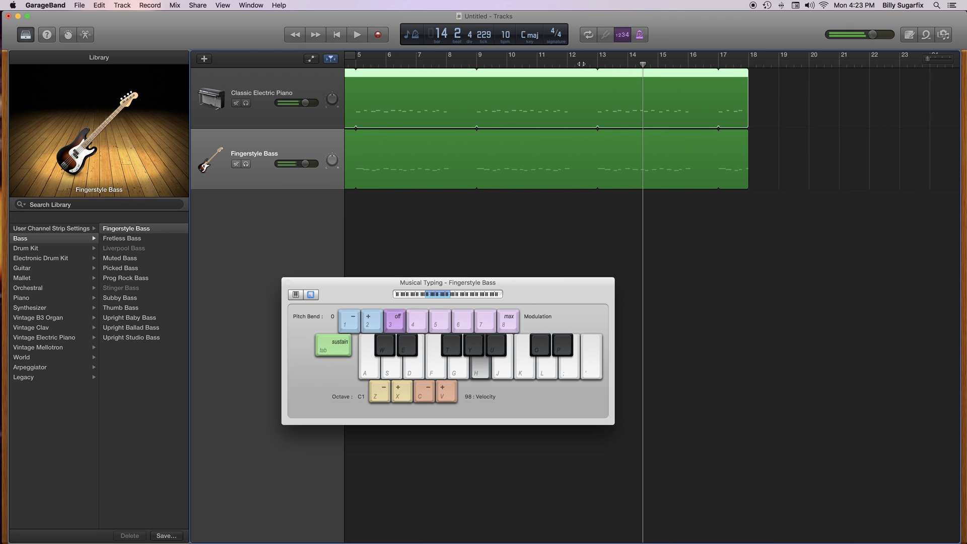
- Set the project tempo to 51 bpm and listen to the loops briefly
drag(507, 20, 510, 2)
key(space)
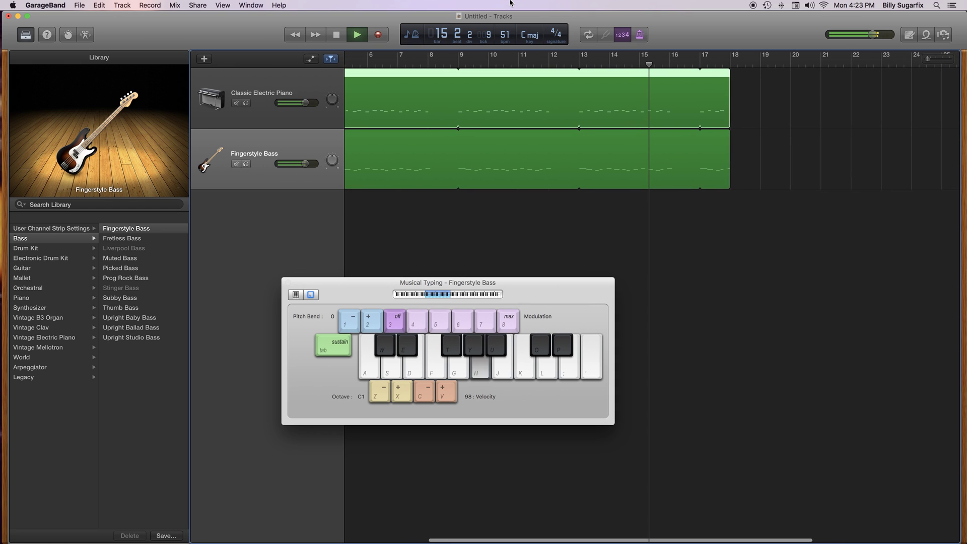
key(space)
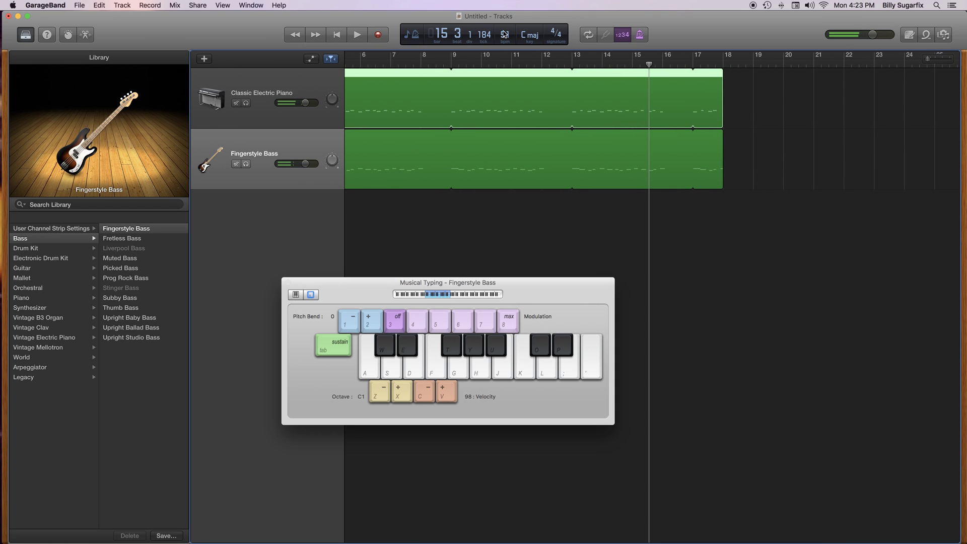
- Raise the project tempo to 359 bpm and play back the looped regions to about bar 16
drag(505, 42, 505, 4)
drag(506, 39, 505, 2)
drag(505, 39, 504, 5)
click(484, 59)
key(space)
key(h)
key(g)
key(k)
key(k)
key(h)
key(g)
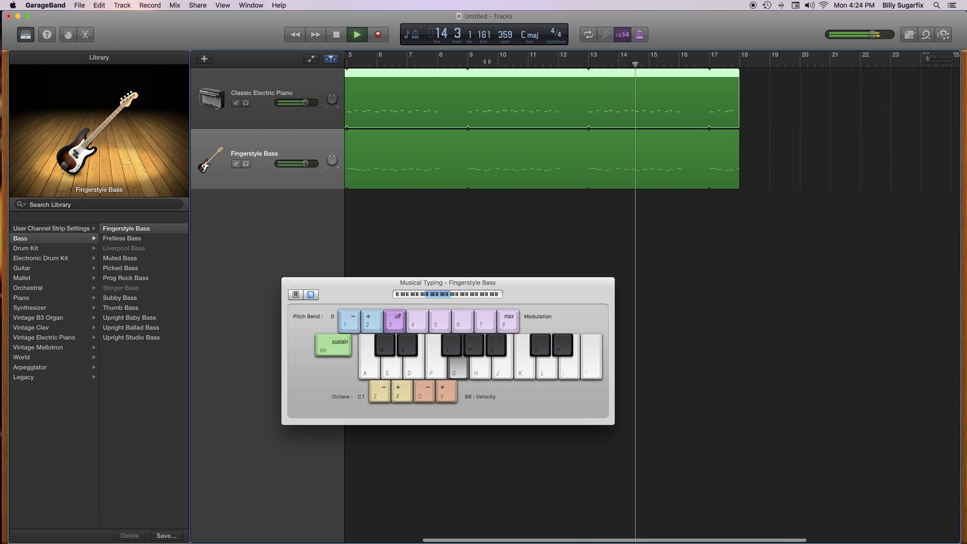
key(space)
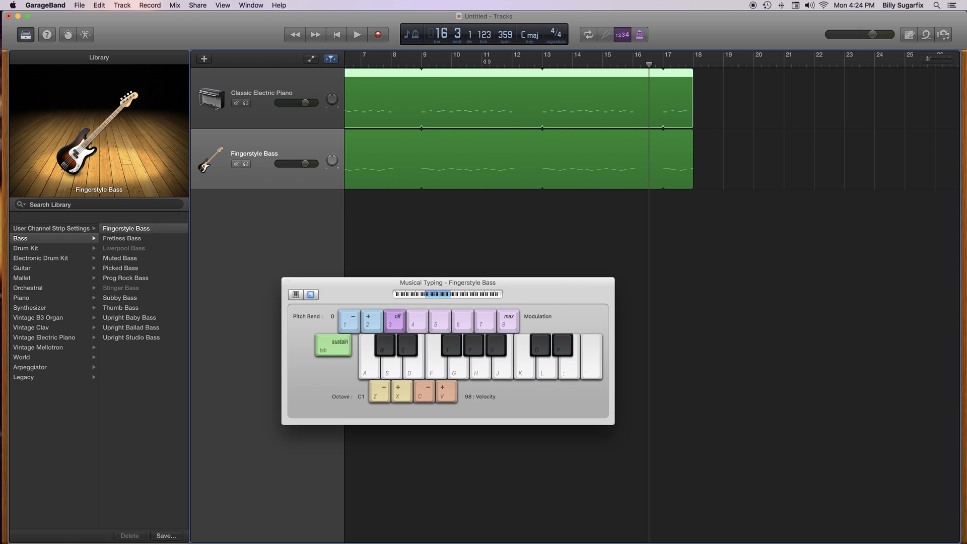
- Examine the options for saving the project and for sharing the song, including Export Song to Disk
click(81, 5)
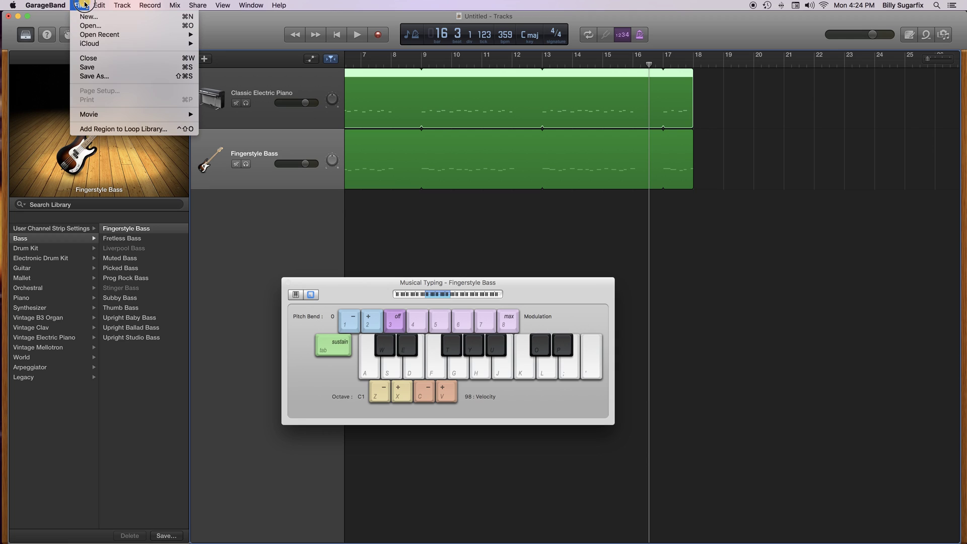
click(96, 70)
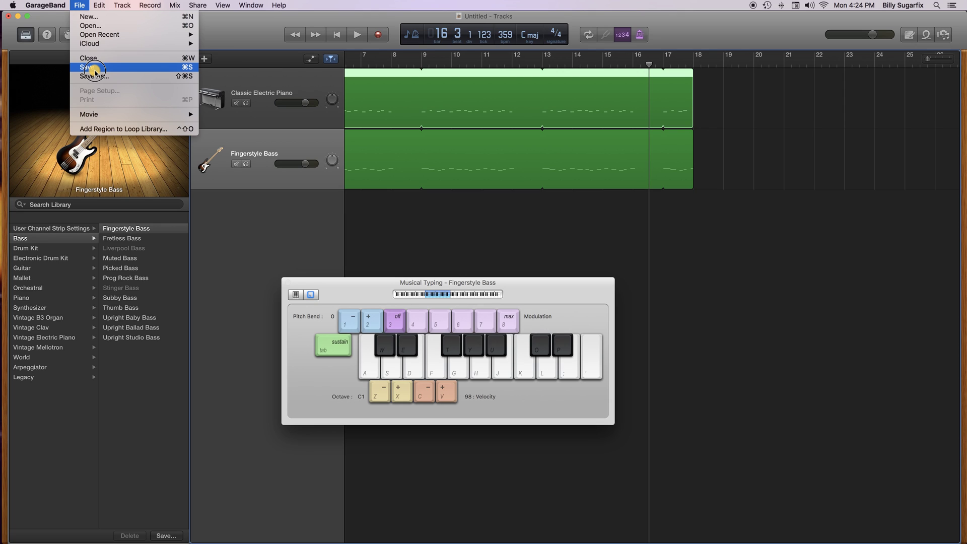
click(236, 33)
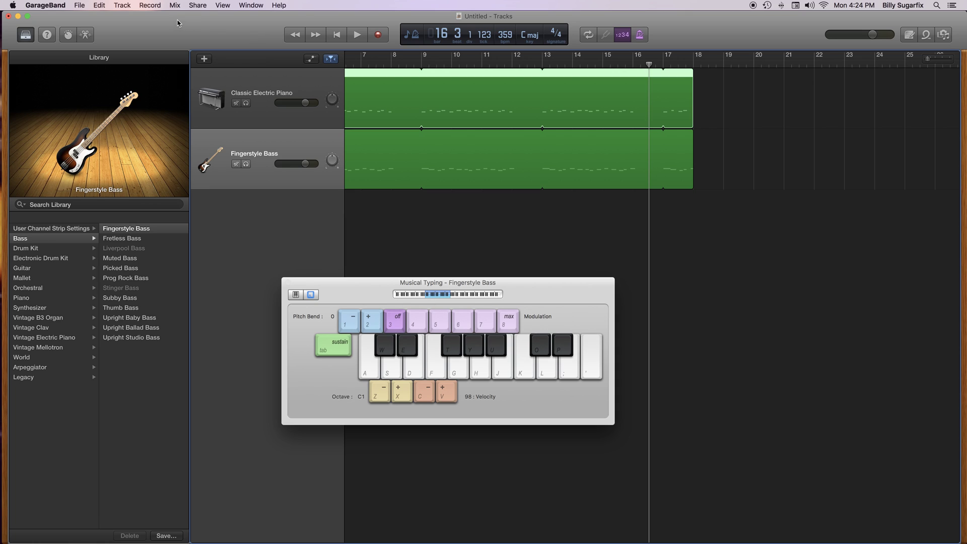
click(197, 5)
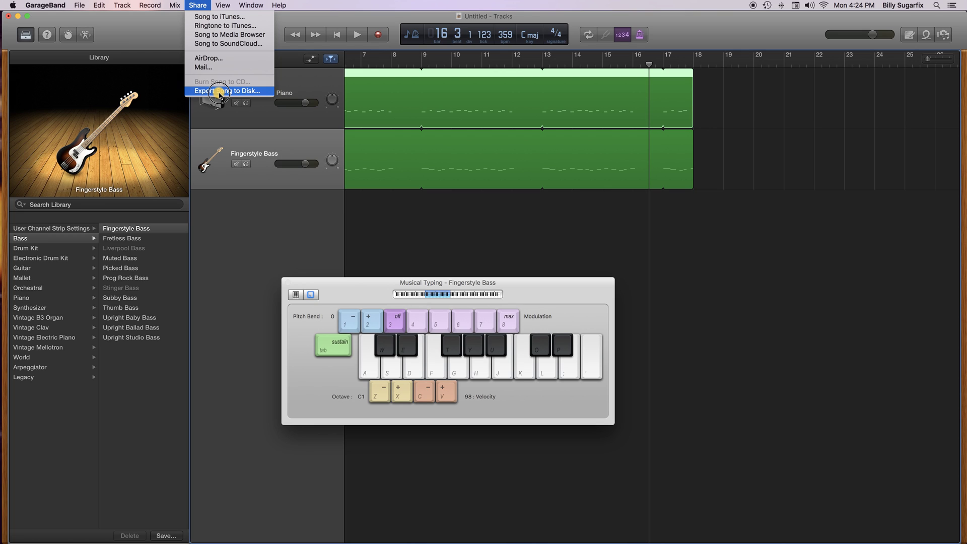
click(198, 6)
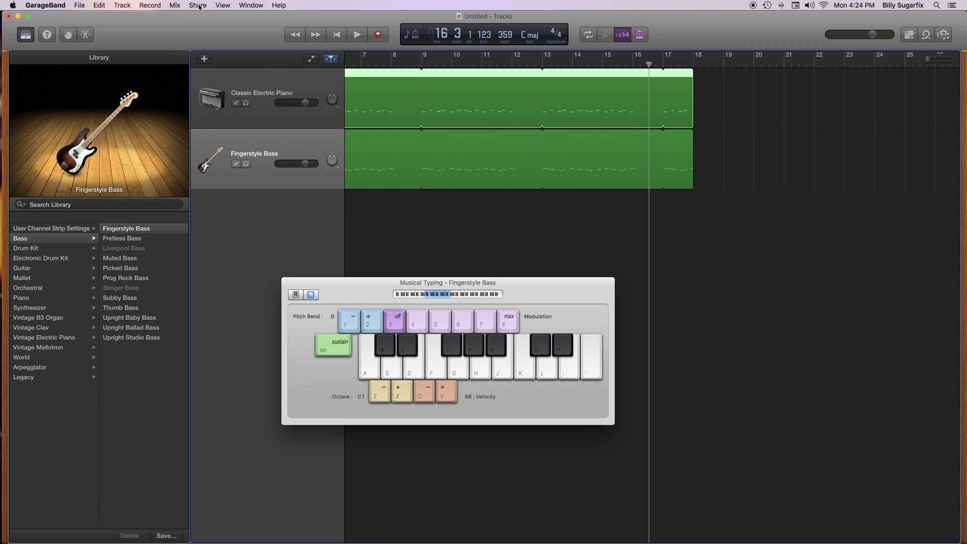
scroll(413, 209, left, 1)
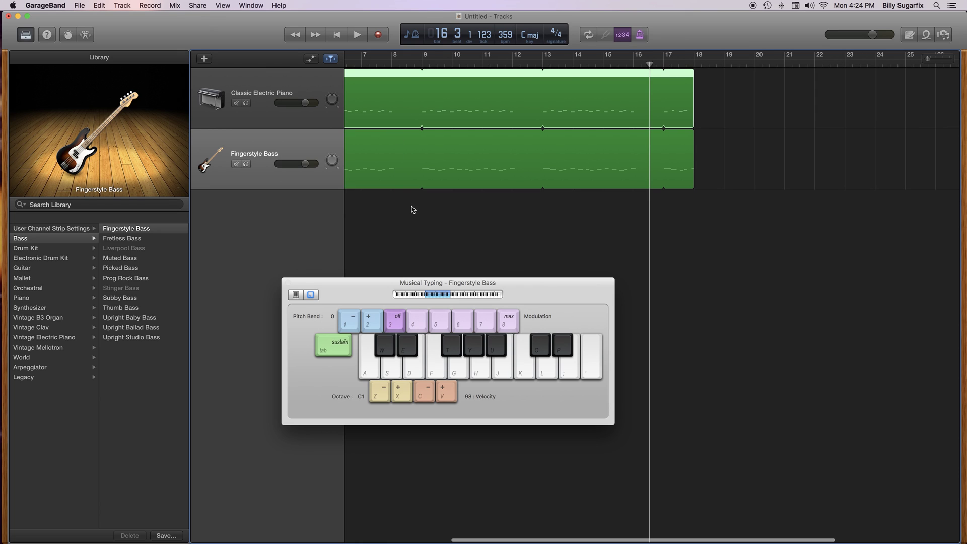